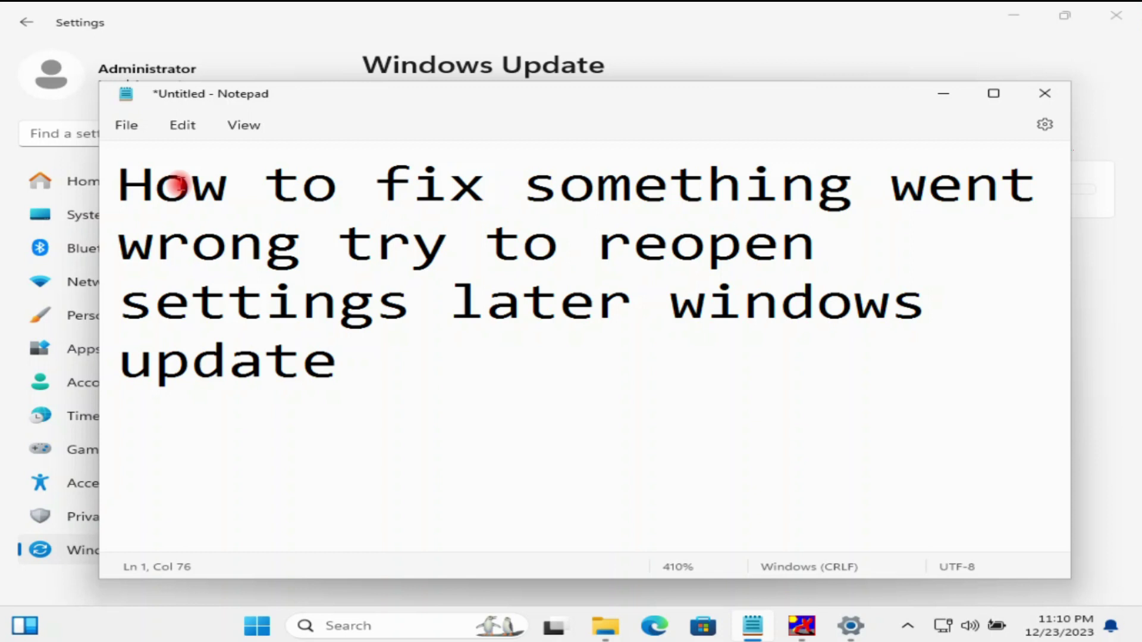
Clear the desktop by minimizing the Notepad and Receive Message windows and closing Settings.
{"action": "left_click", "coordinate": [943, 93]}
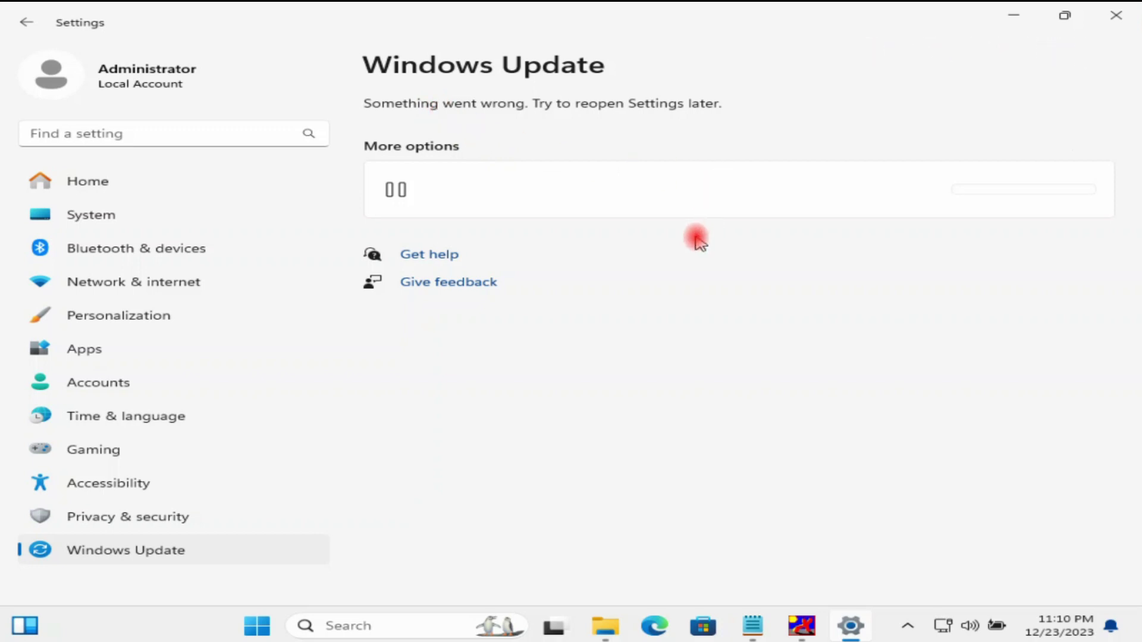
{"action": "left_click", "coordinate": [1116, 15]}
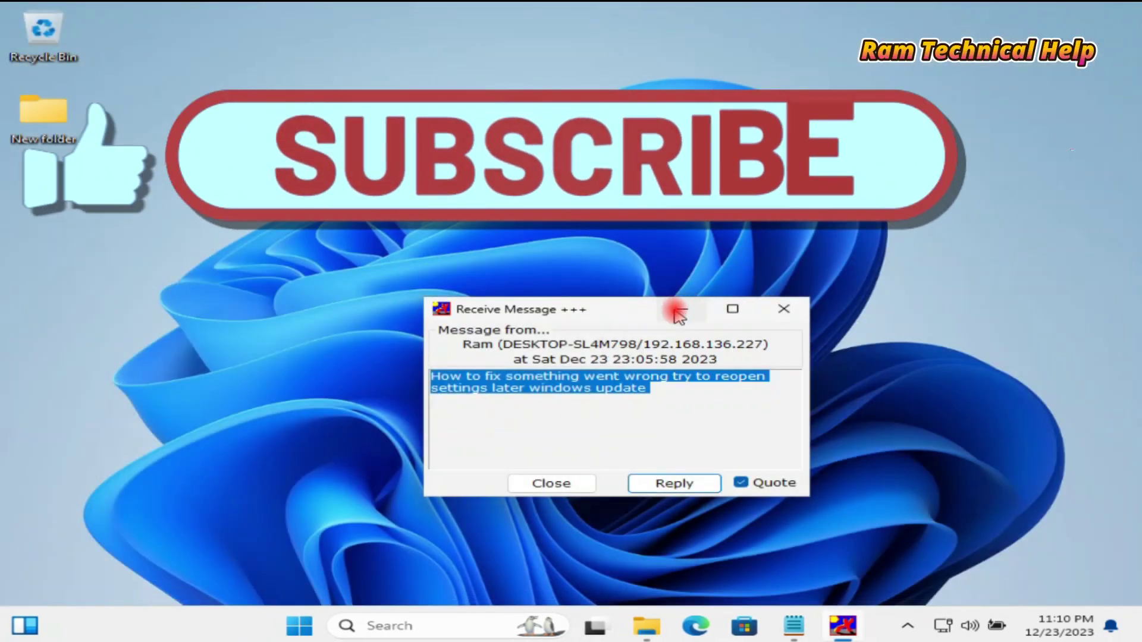
{"action": "left_click", "coordinate": [681, 310]}
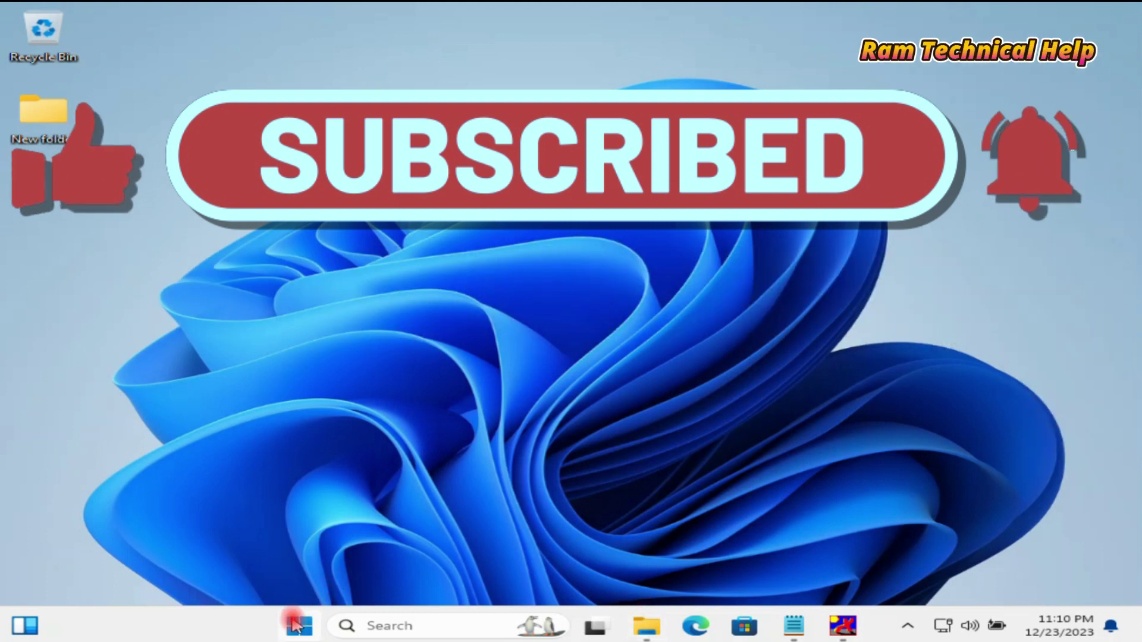
Reopen Settings, check the Windows Update page for the error, and close Settings.
{"action": "right_click", "coordinate": [296, 624]}
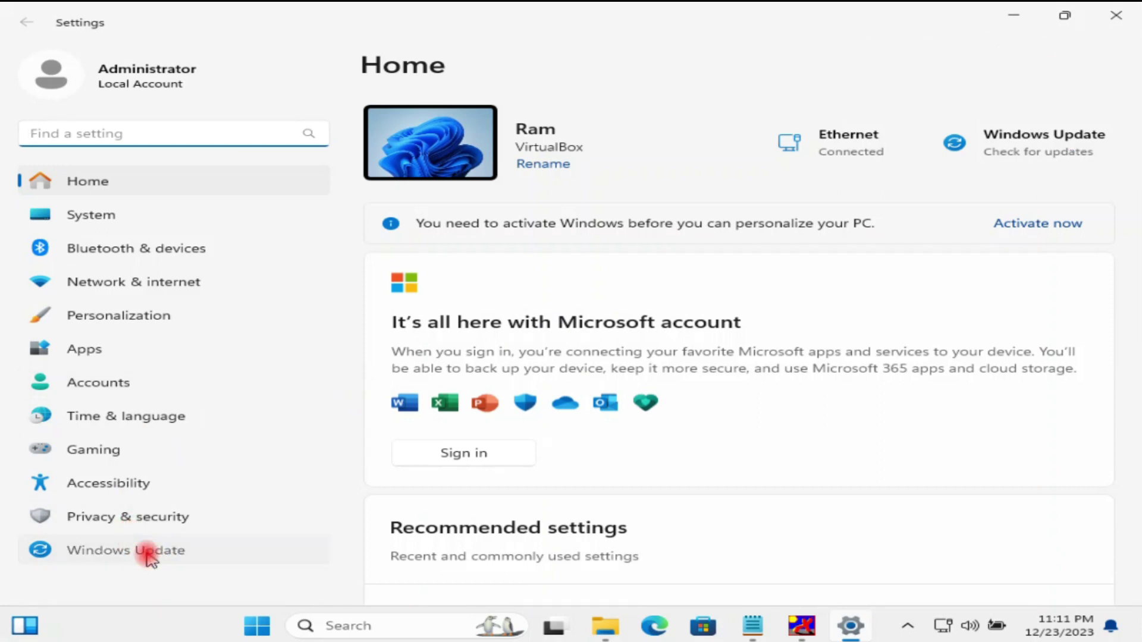
{"action": "left_click", "coordinate": [149, 558]}
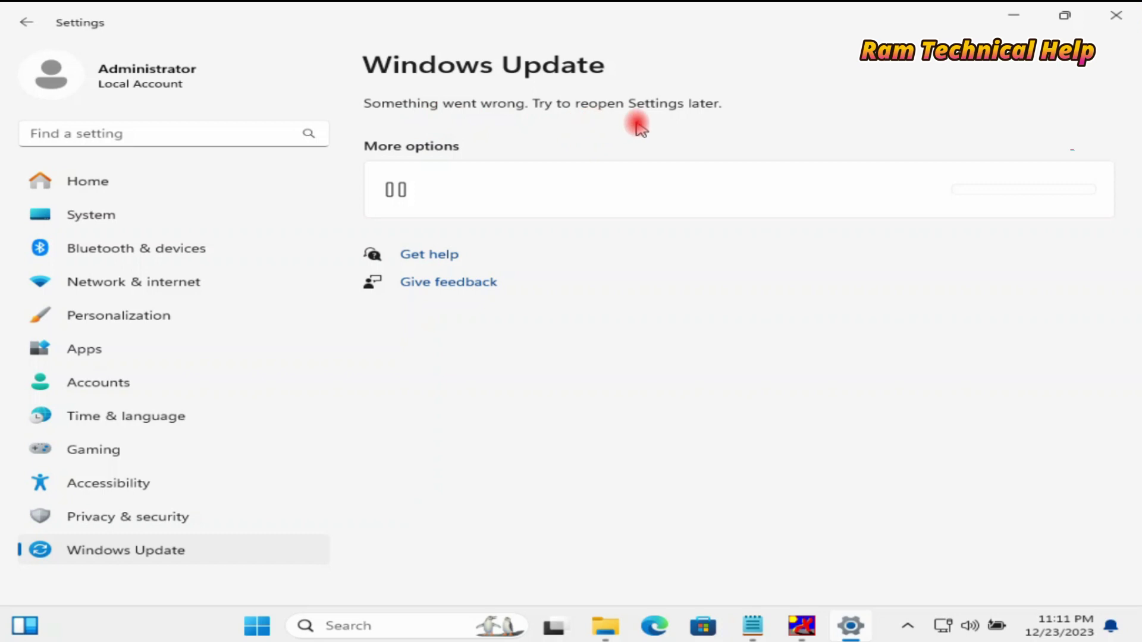
{"action": "left_click", "coordinate": [1114, 16]}
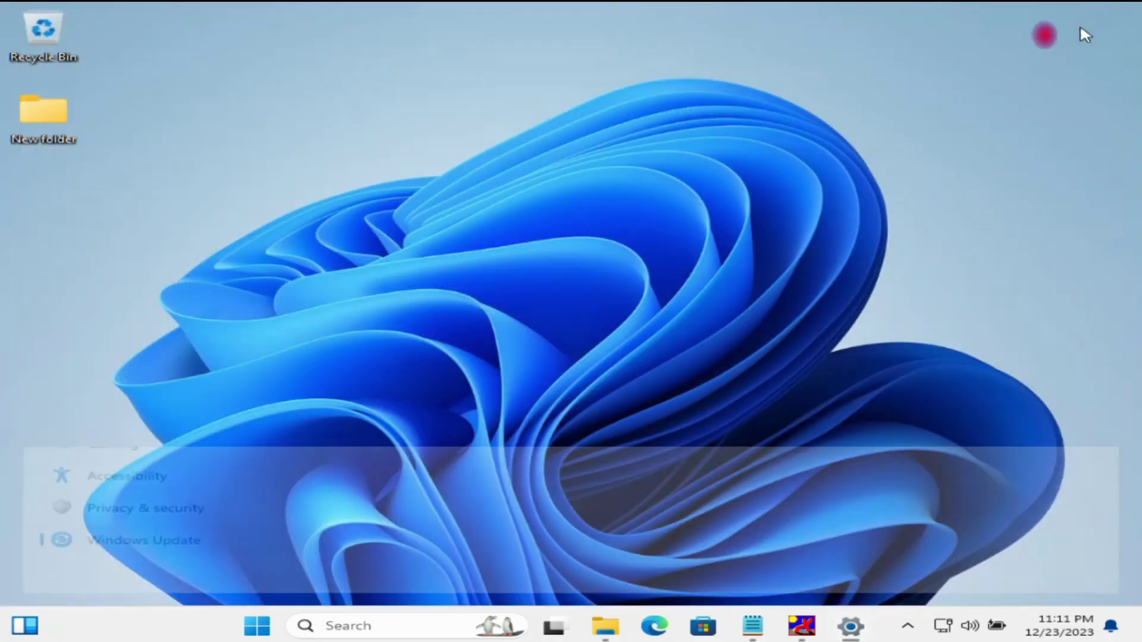
Find the Run app through search and use it to launch Services.msc.
{"action": "left_click", "coordinate": [380, 628]}
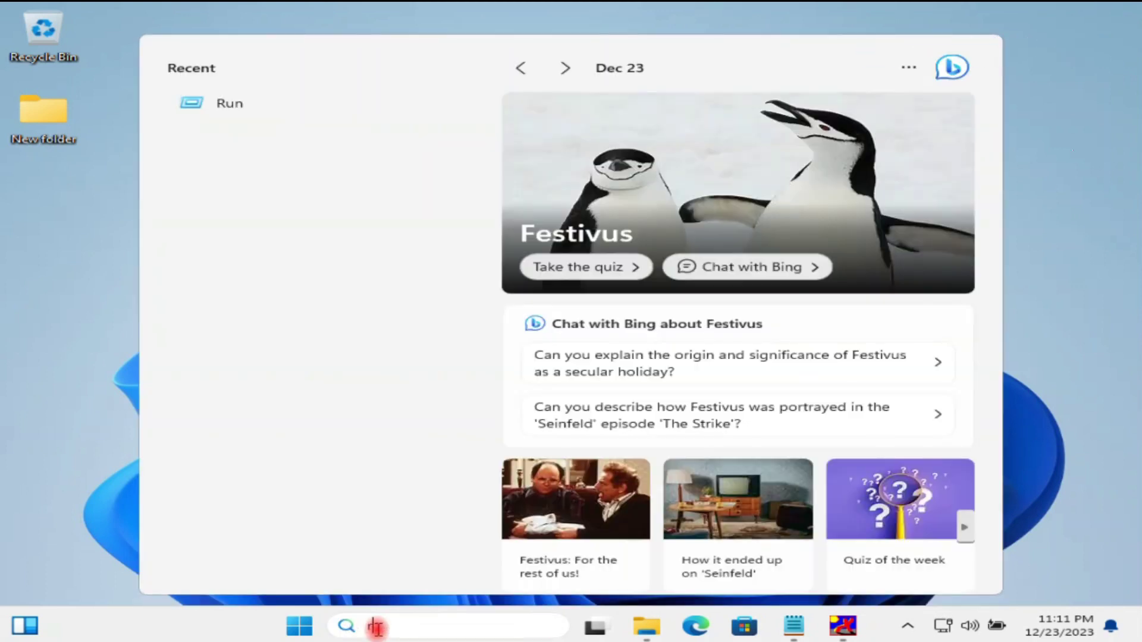
{"action": "type", "text": "run"}
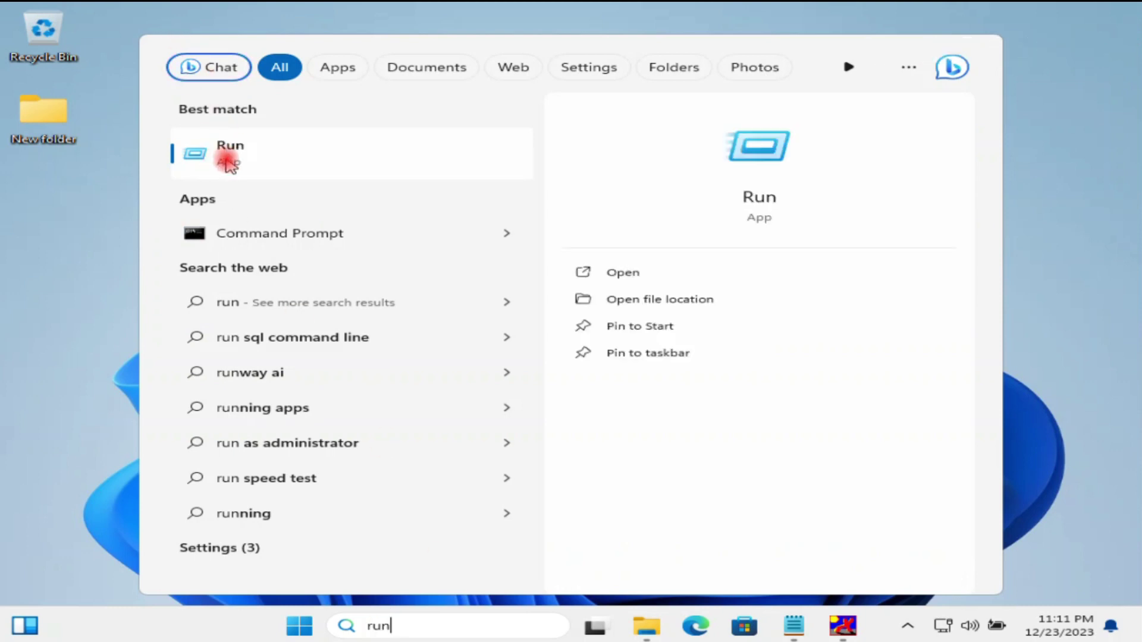
{"action": "left_click", "coordinate": [241, 156]}
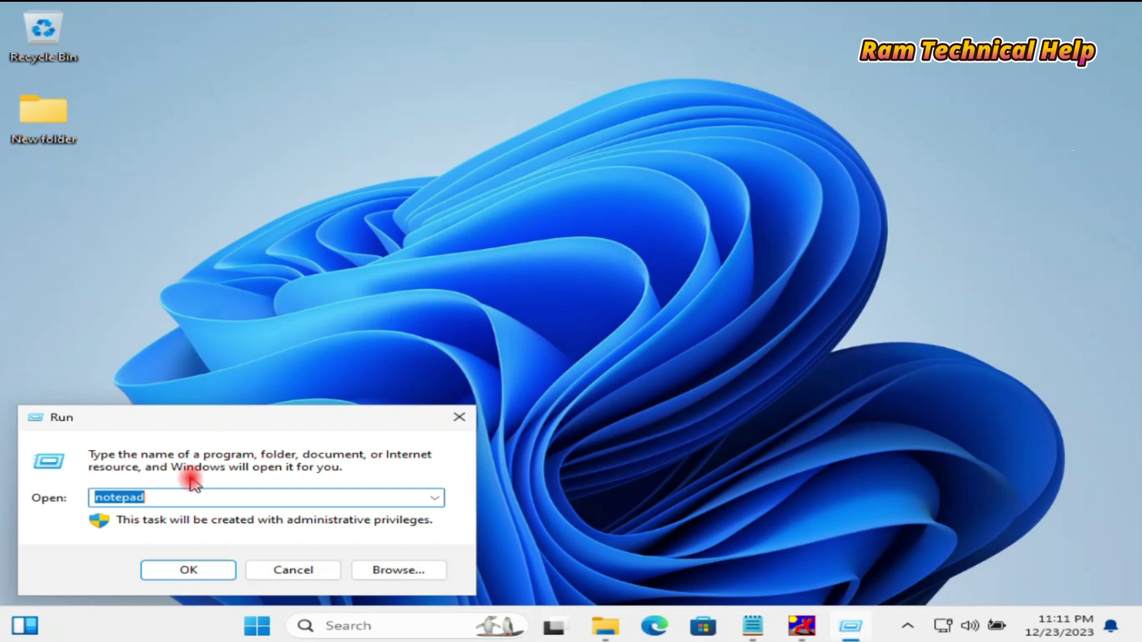
{"action": "type", "text": "ser"}
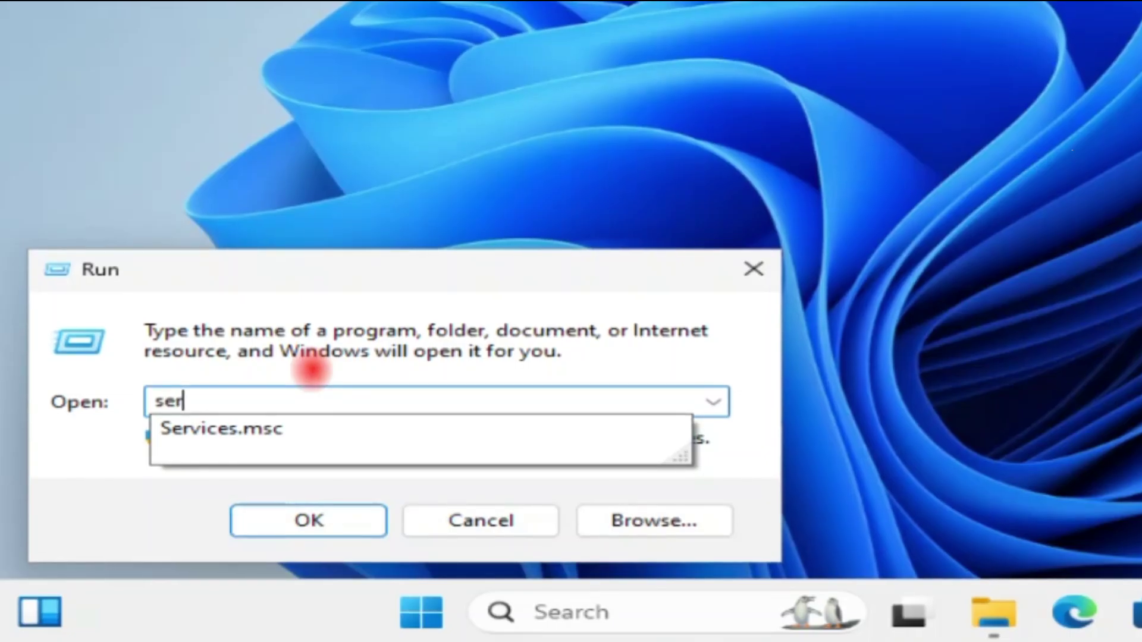
{"action": "key", "text": "Down"}
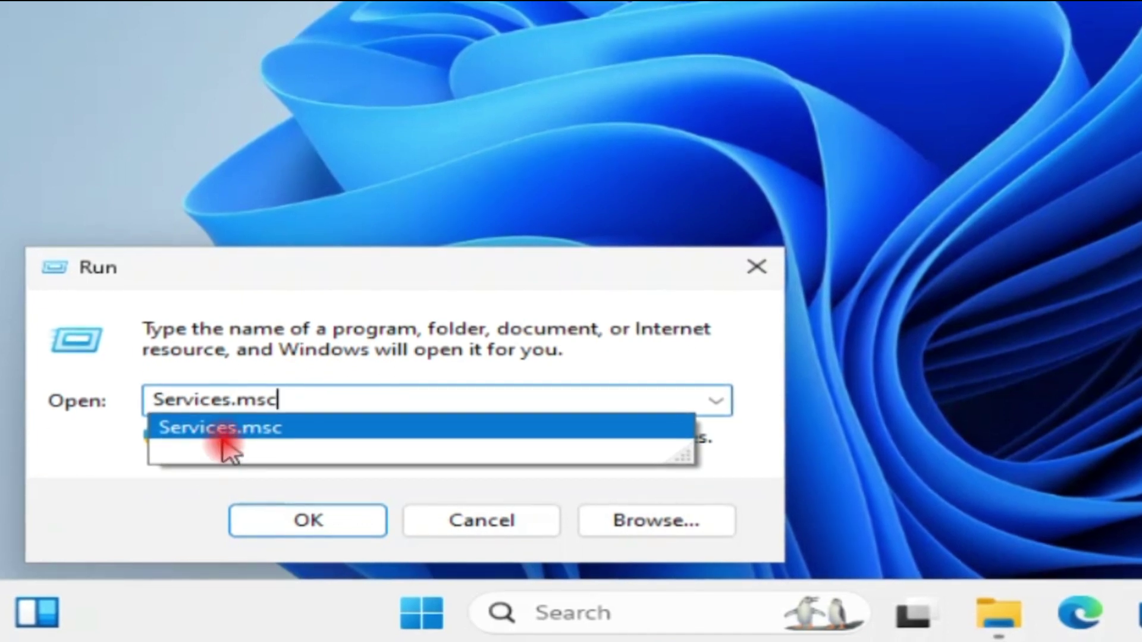
{"action": "left_click", "coordinate": [308, 522]}
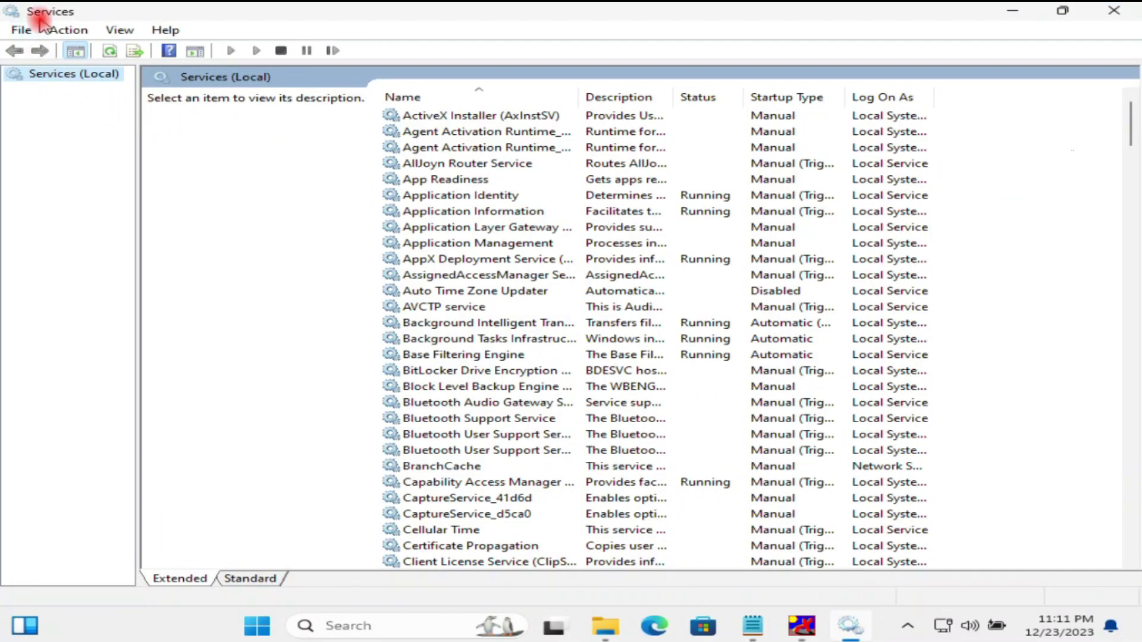
Set the startup type of the Update Orchestrator Service to Automatic and apply the change.
{"action": "left_click", "coordinate": [488, 353]}
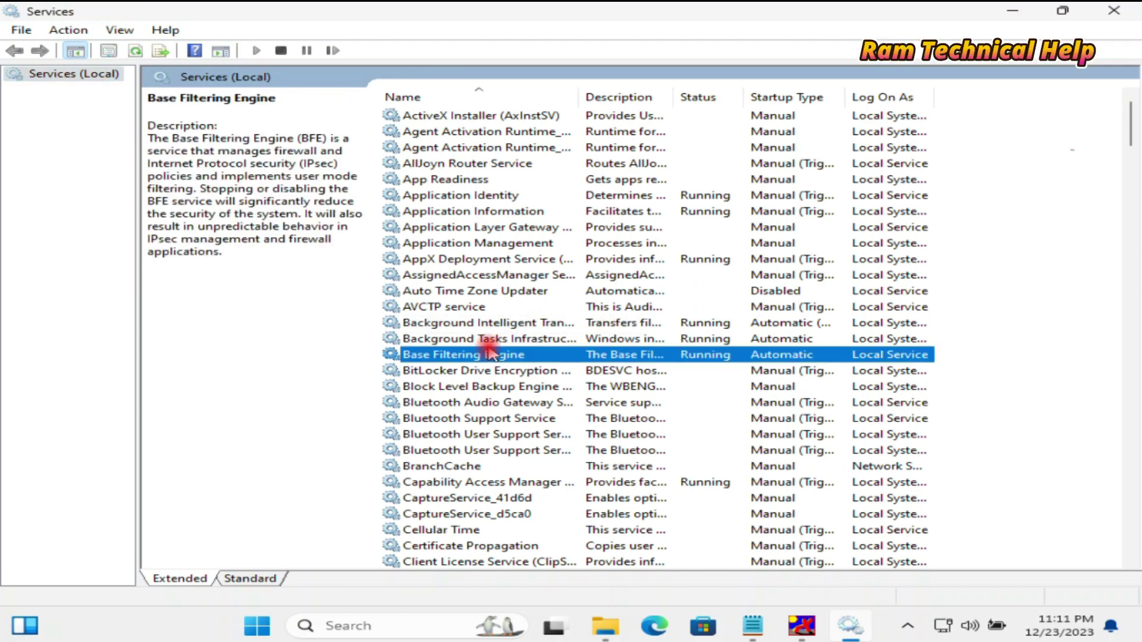
{"action": "key", "text": "u"}
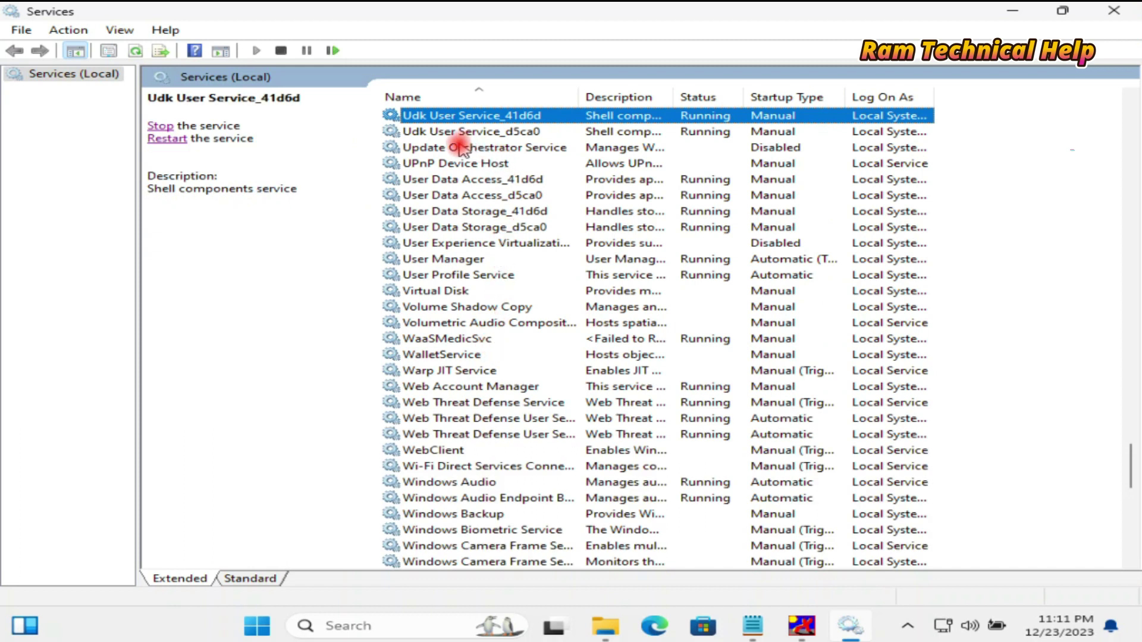
{"action": "left_click", "coordinate": [458, 149]}
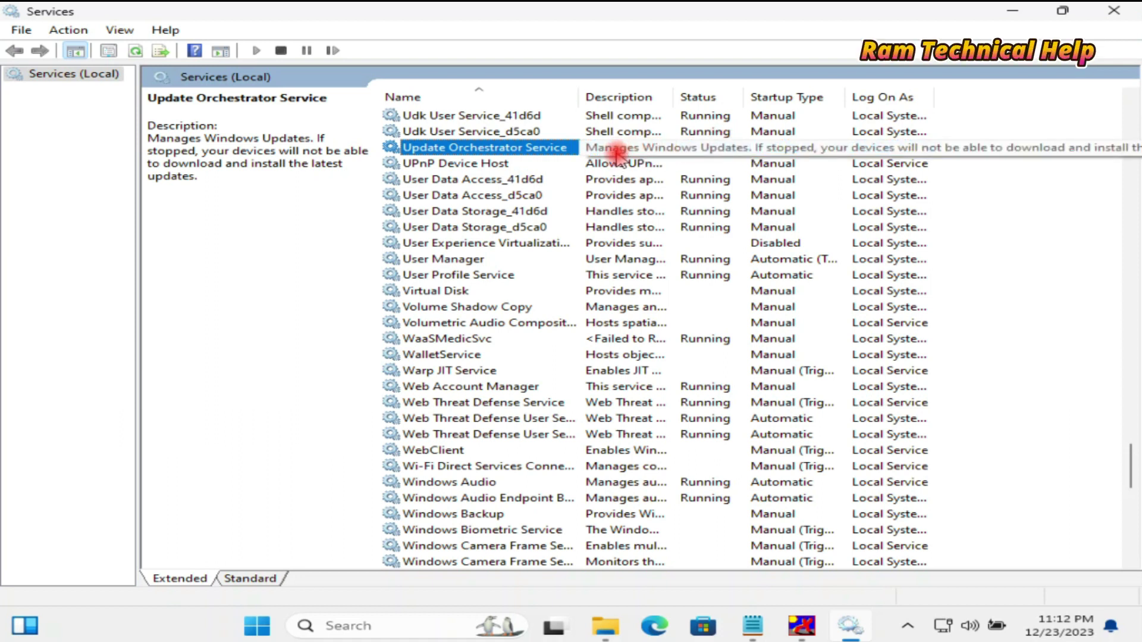
{"action": "right_click", "coordinate": [521, 150]}
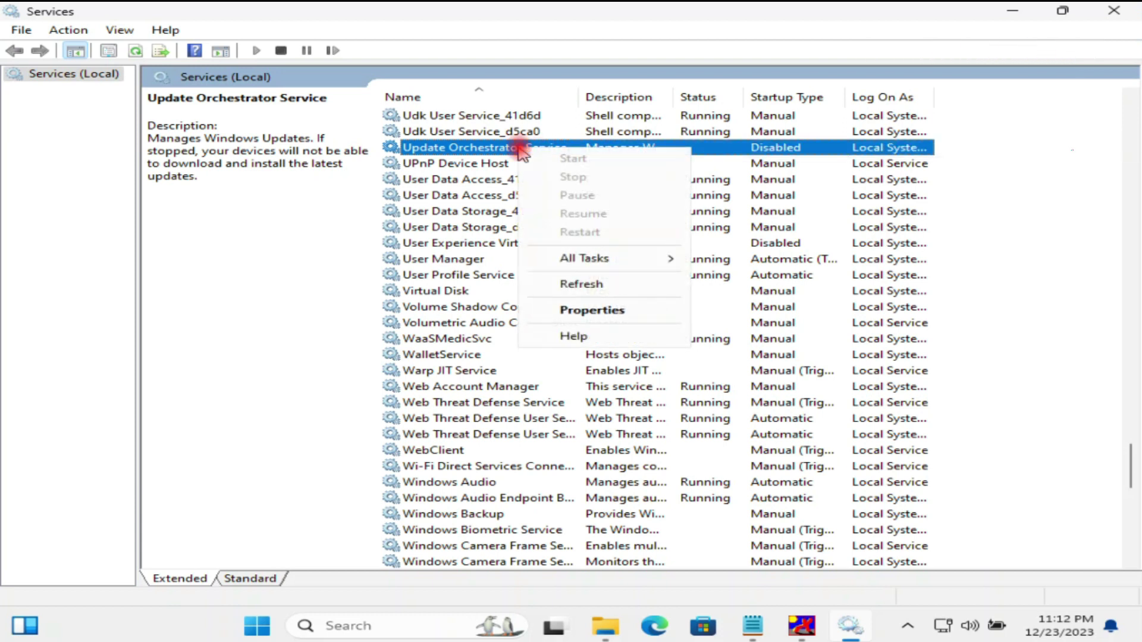
{"action": "left_click", "coordinate": [603, 311]}
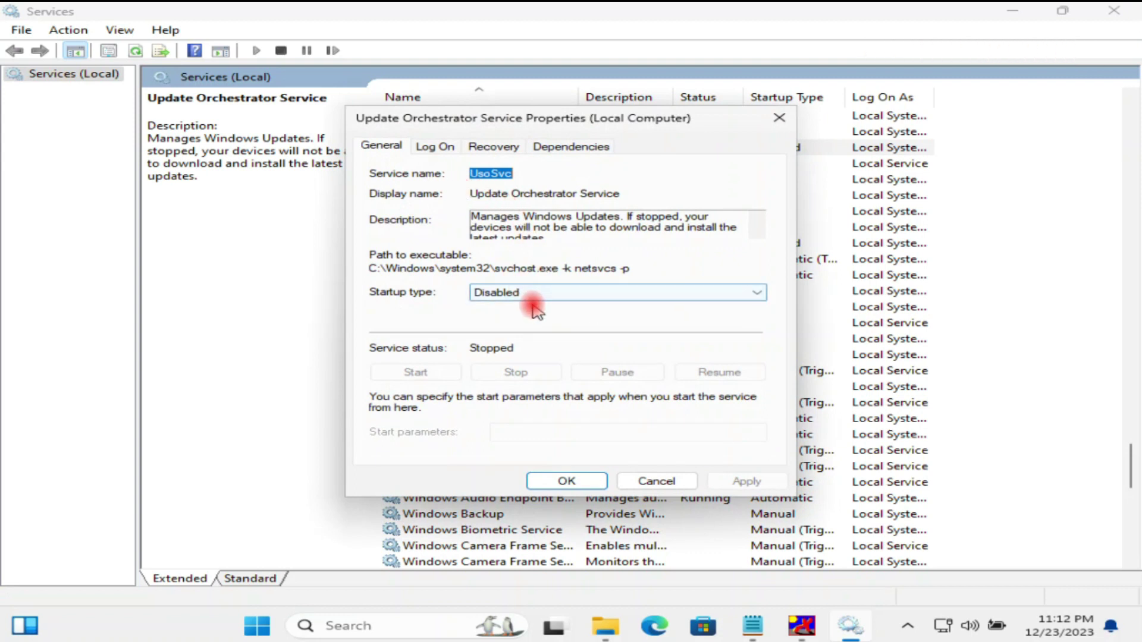
{"action": "left_click", "coordinate": [512, 294]}
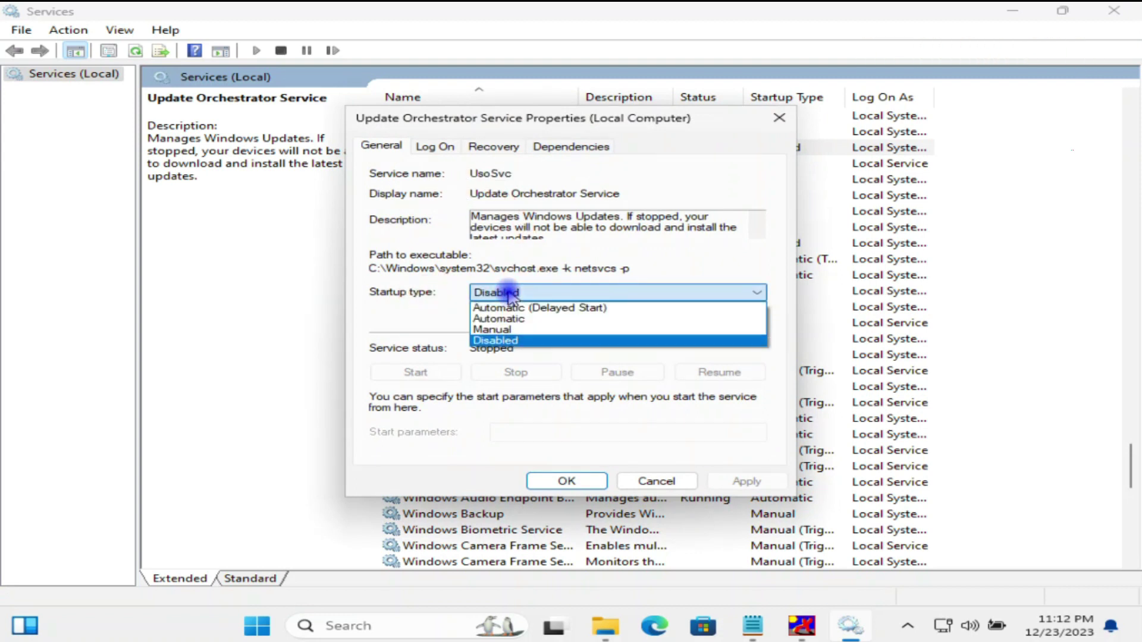
{"action": "left_click", "coordinate": [502, 319]}
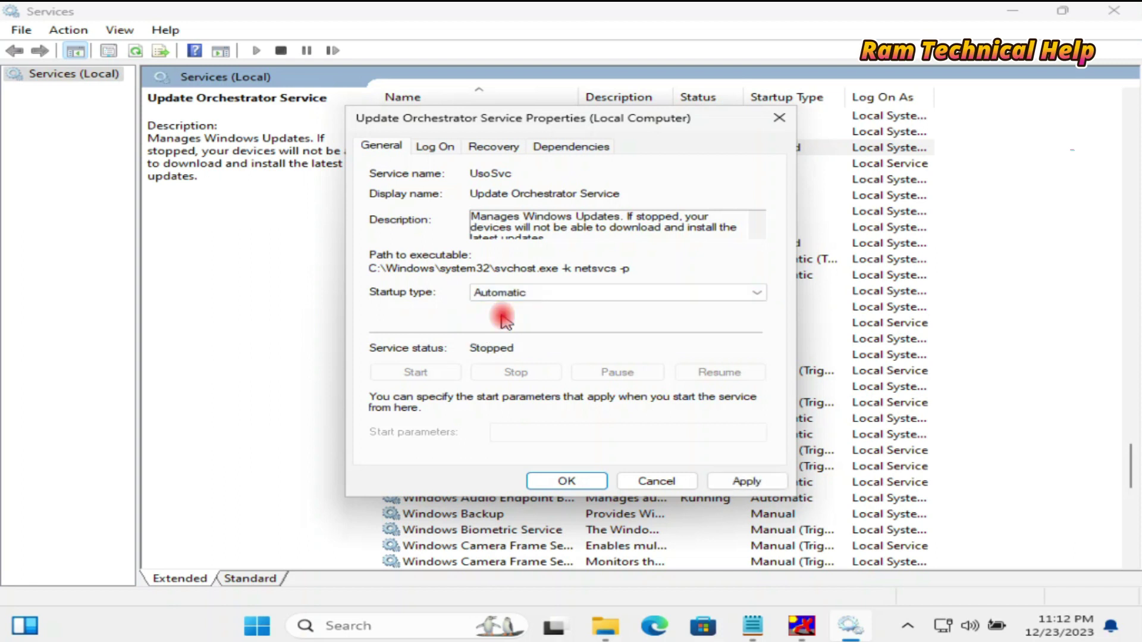
{"action": "left_click", "coordinate": [740, 485]}
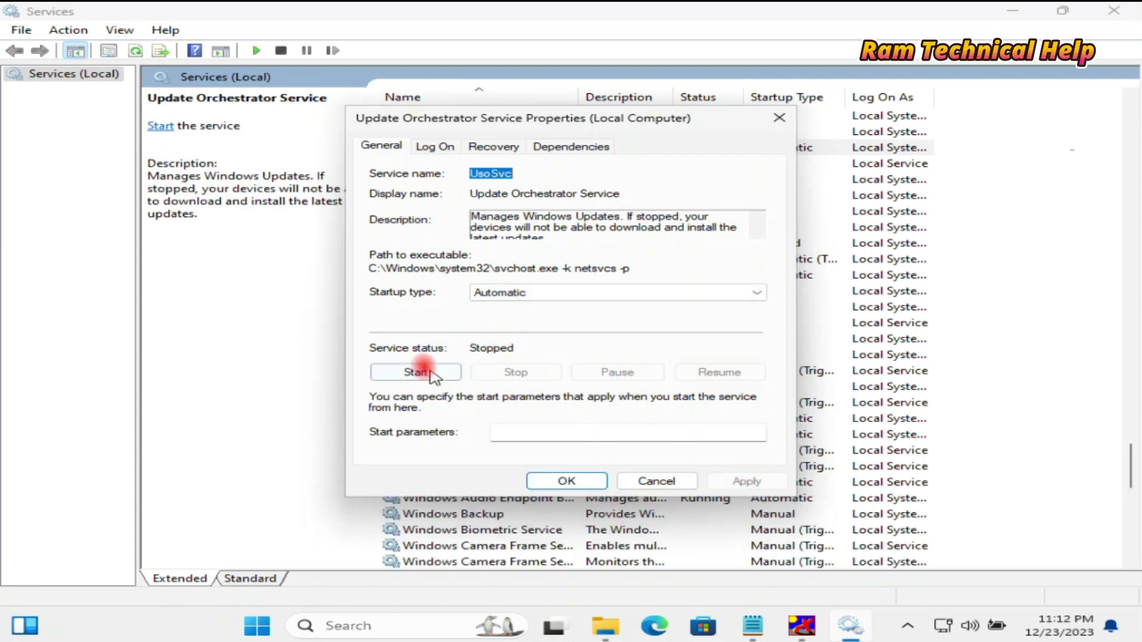
Start the Update Orchestrator Service, close its properties, and check its entry in the services list.
{"action": "left_click", "coordinate": [431, 375]}
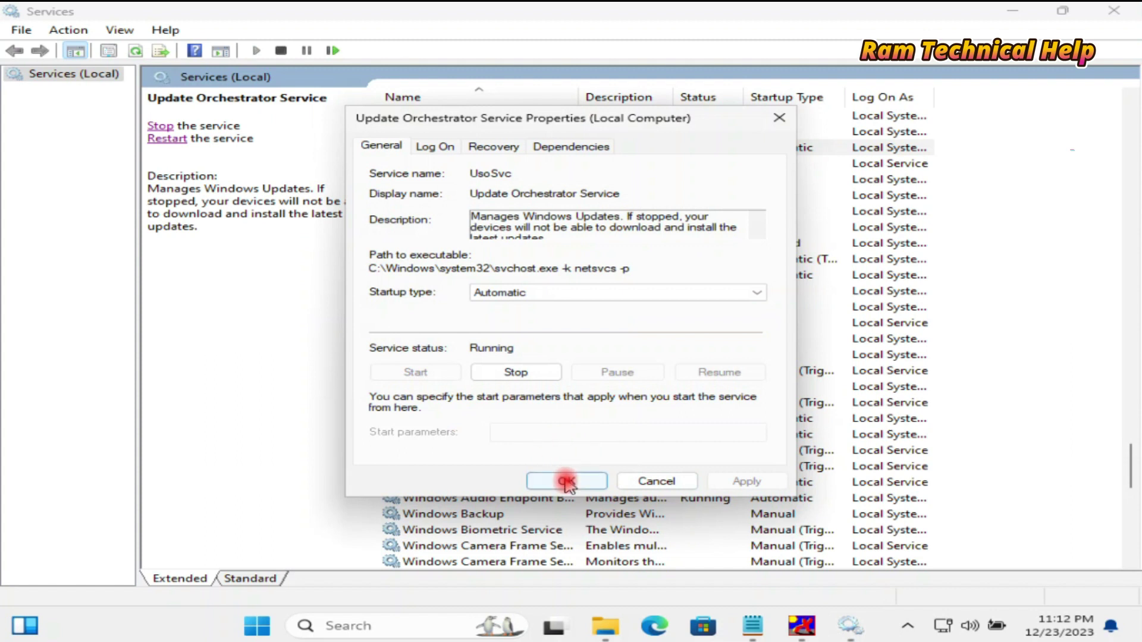
{"action": "left_click", "coordinate": [567, 482]}
{"action": "left_click", "coordinate": [562, 480]}
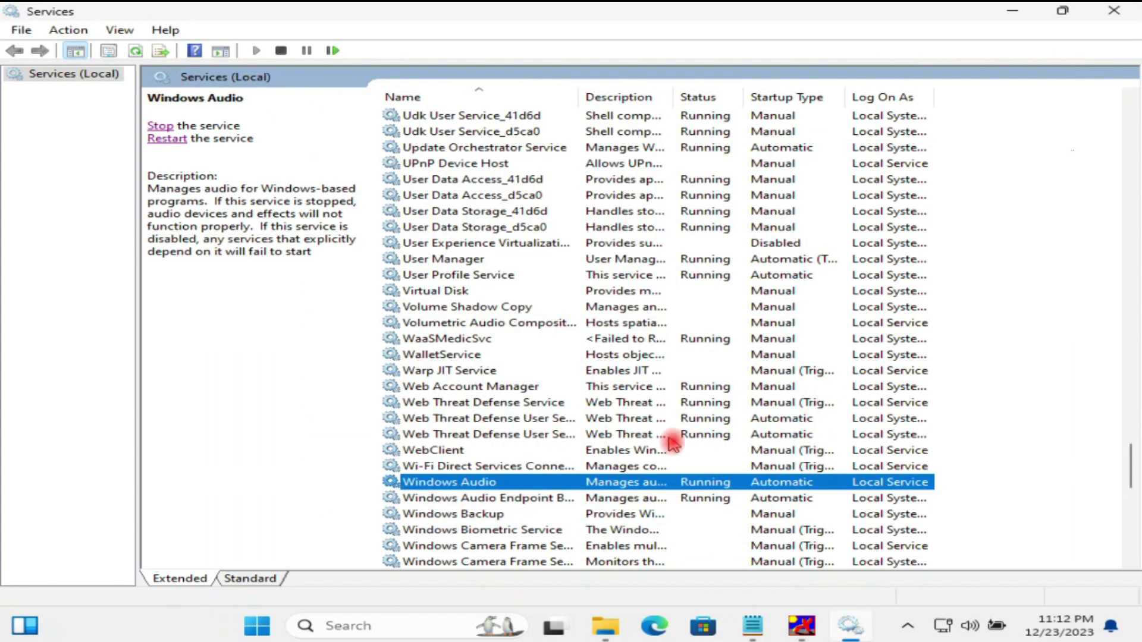
{"action": "scroll", "coordinate": [565, 428], "scroll_direction": "down", "scroll_amount": 2}
{"action": "scroll", "coordinate": [553, 374], "scroll_direction": "up", "scroll_amount": 2}
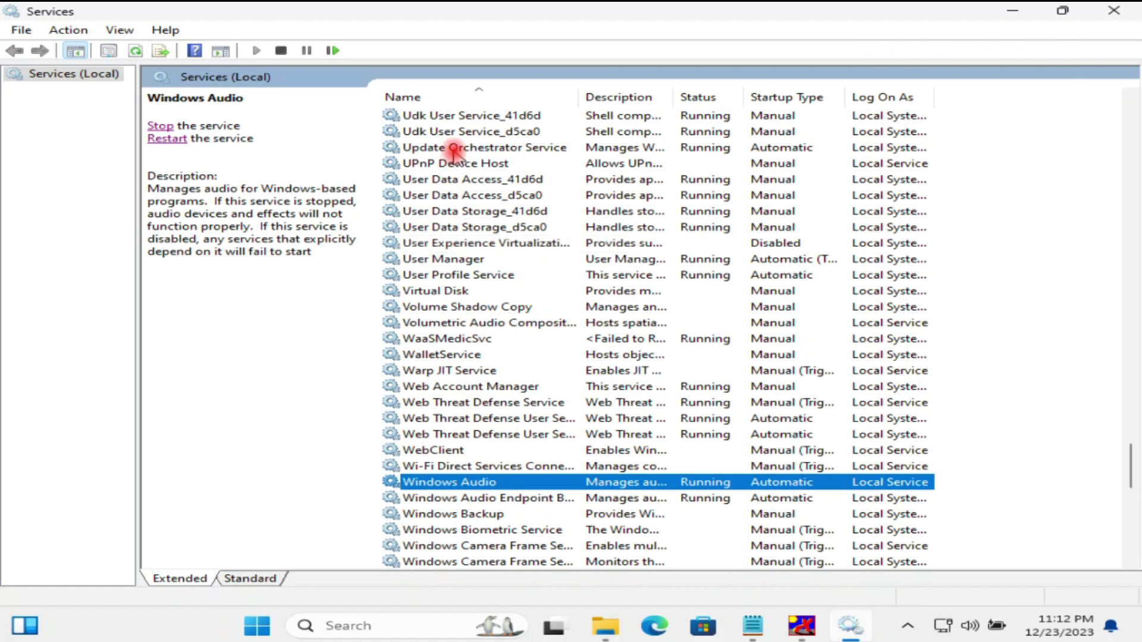
{"action": "left_click", "coordinate": [456, 149]}
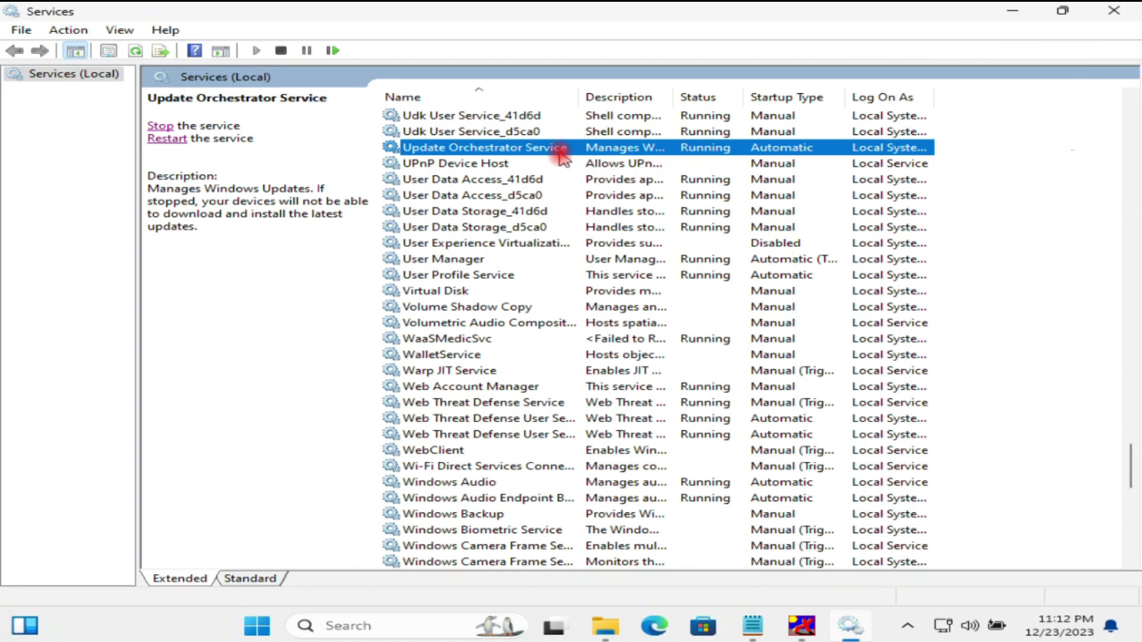
Set the startup type of the Windows Update service to Automatic, apply it, and close its properties.
{"action": "scroll", "coordinate": [583, 293], "scroll_direction": "down", "scroll_amount": 14}
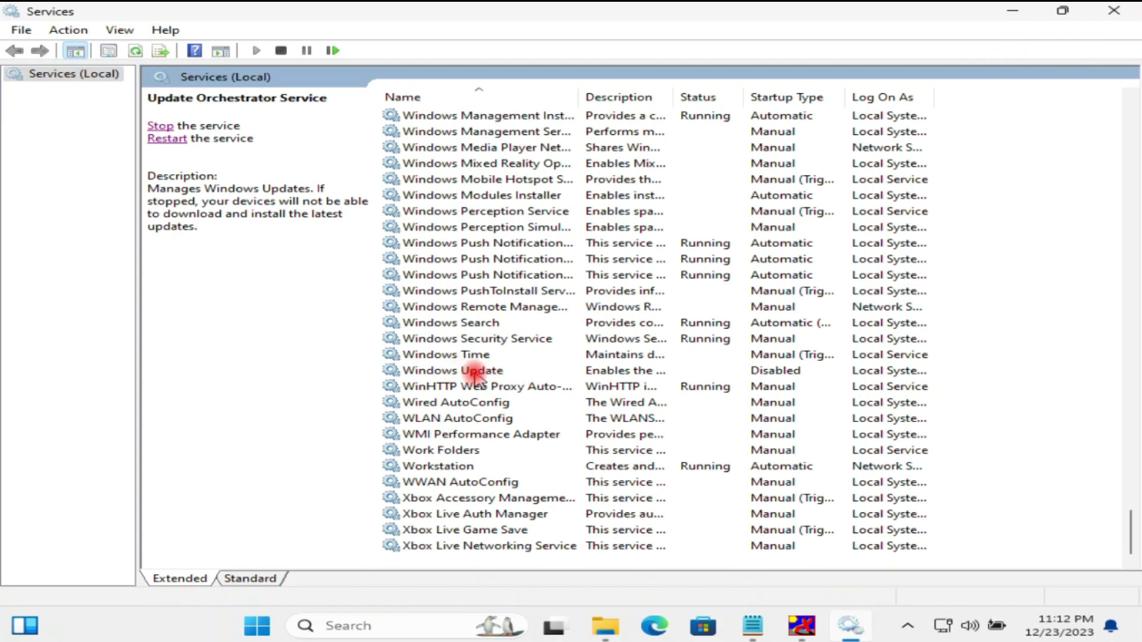
{"action": "left_click", "coordinate": [475, 372]}
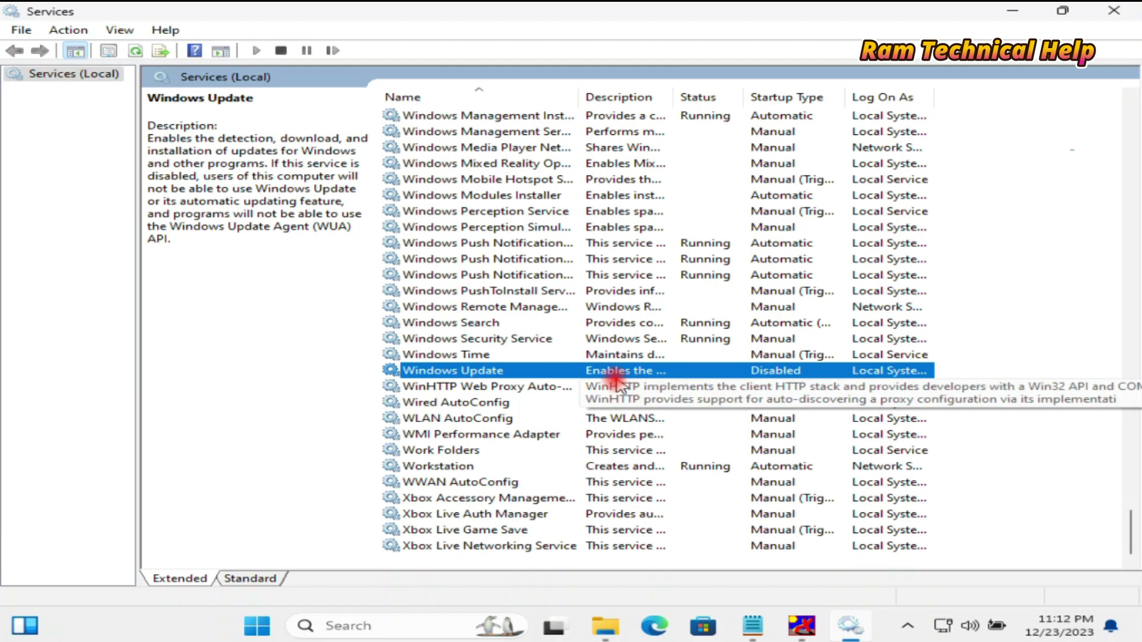
{"action": "right_click", "coordinate": [520, 377]}
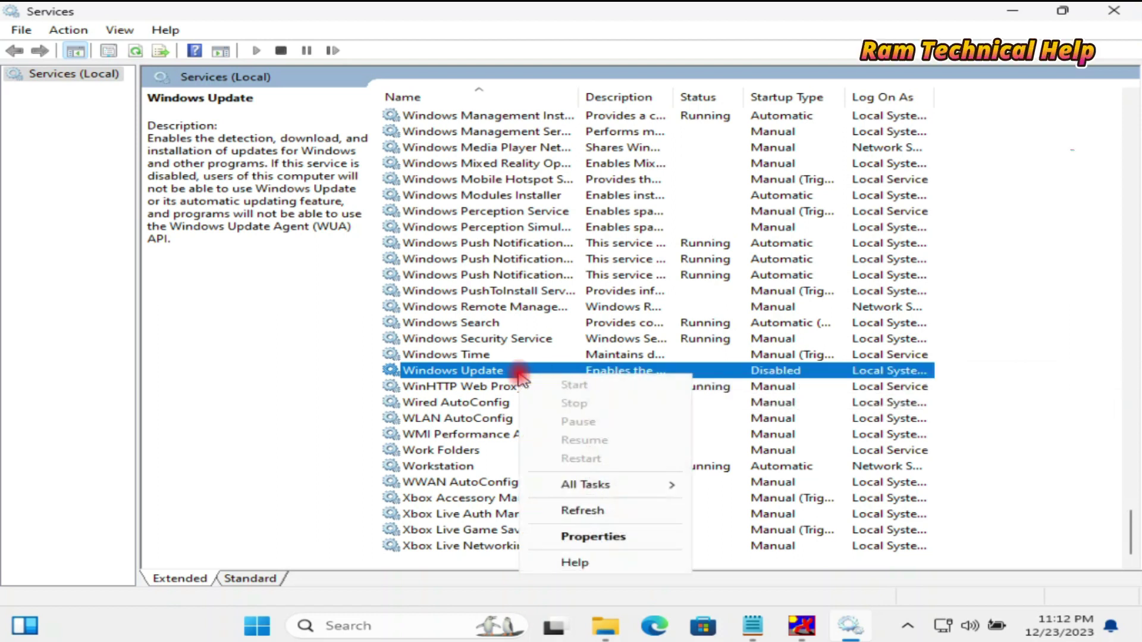
{"action": "left_click", "coordinate": [592, 536]}
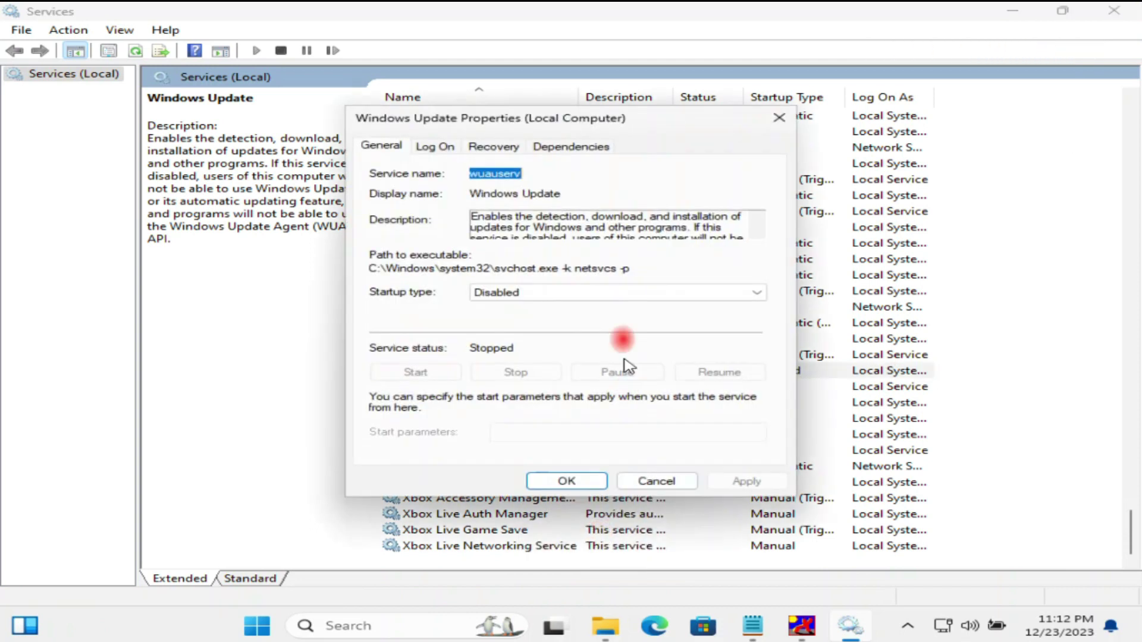
{"action": "left_click", "coordinate": [528, 293]}
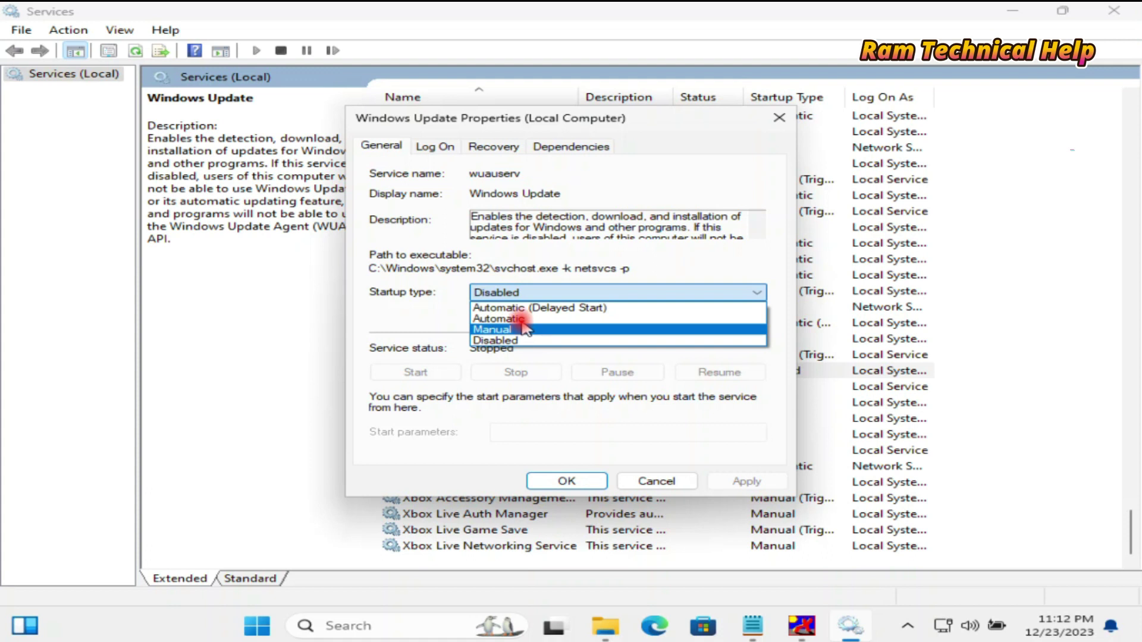
{"action": "left_click", "coordinate": [521, 320]}
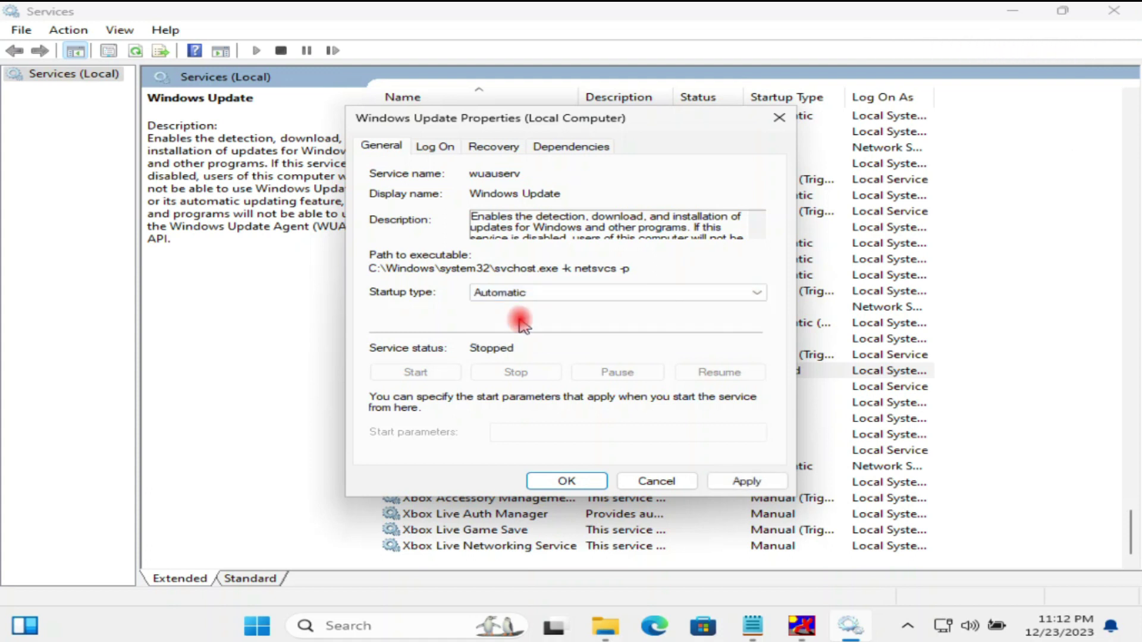
{"action": "left_click", "coordinate": [743, 481]}
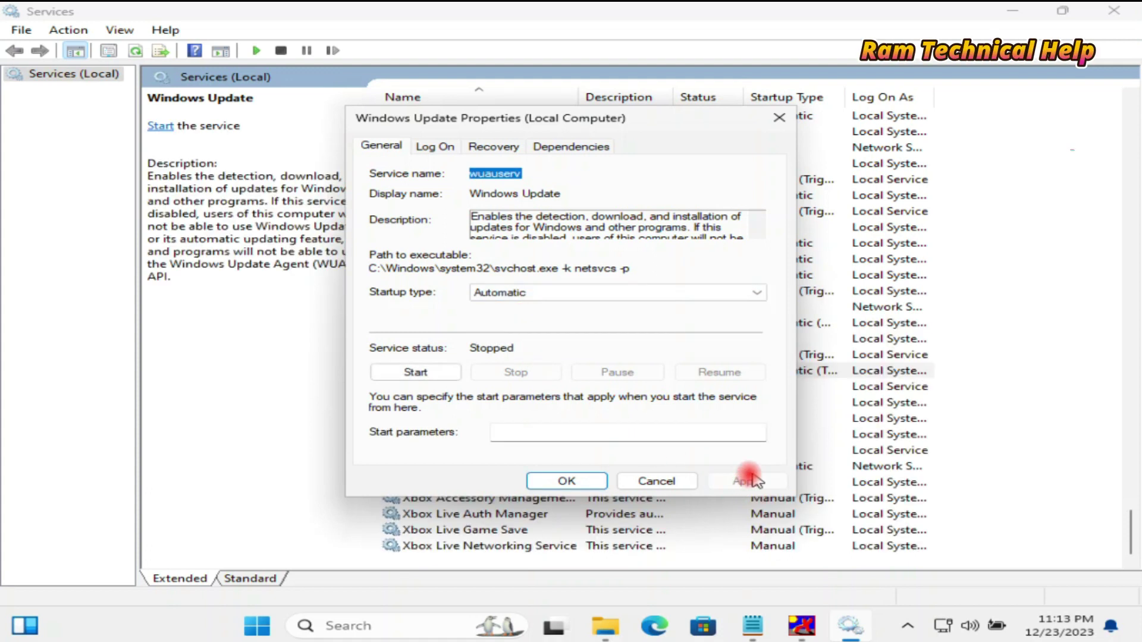
{"action": "left_click", "coordinate": [566, 481]}
Start the Windows Update service and close the Services window.
{"action": "left_click", "coordinate": [612, 373]}
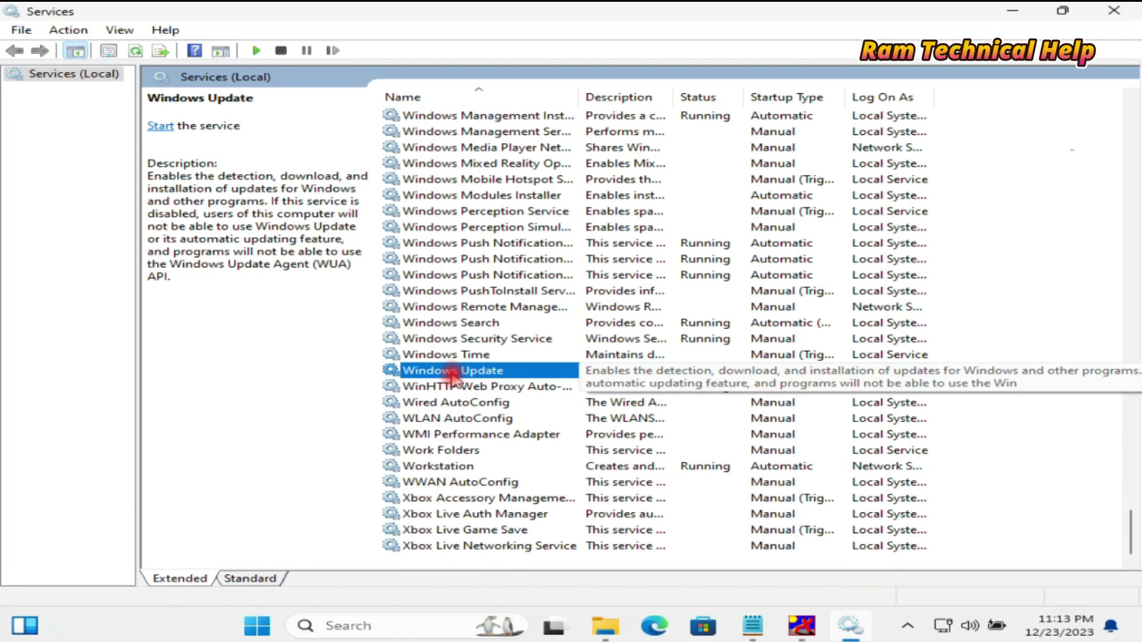
{"action": "left_click", "coordinate": [160, 126]}
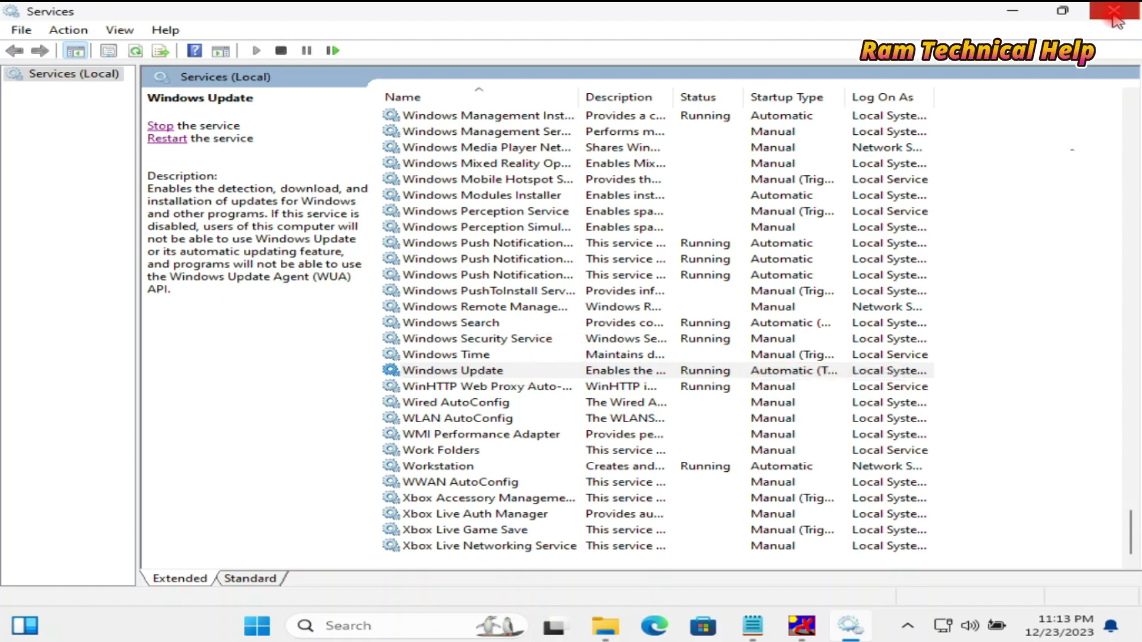
{"action": "left_click", "coordinate": [1113, 17]}
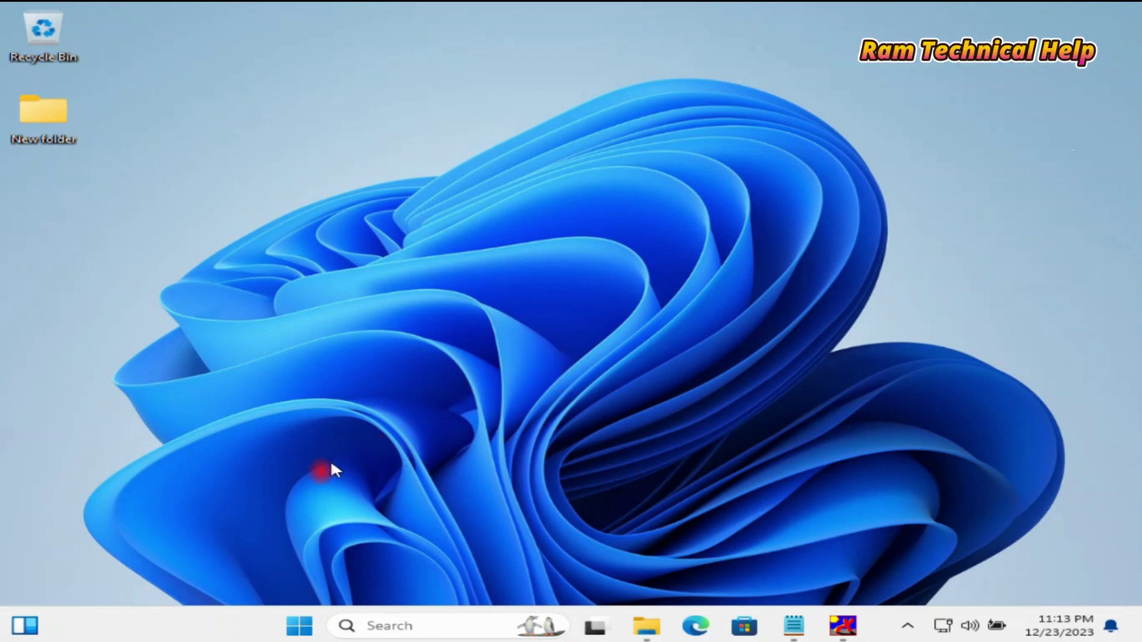
{"action": "right_click", "coordinate": [297, 629]}
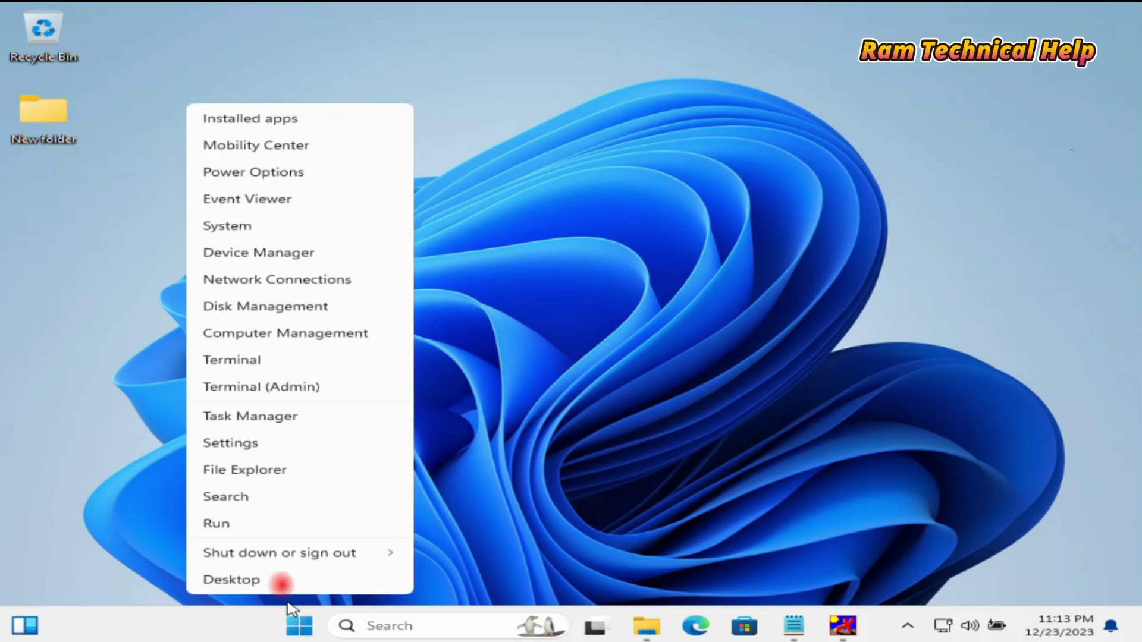
{"action": "left_click", "coordinate": [232, 447]}
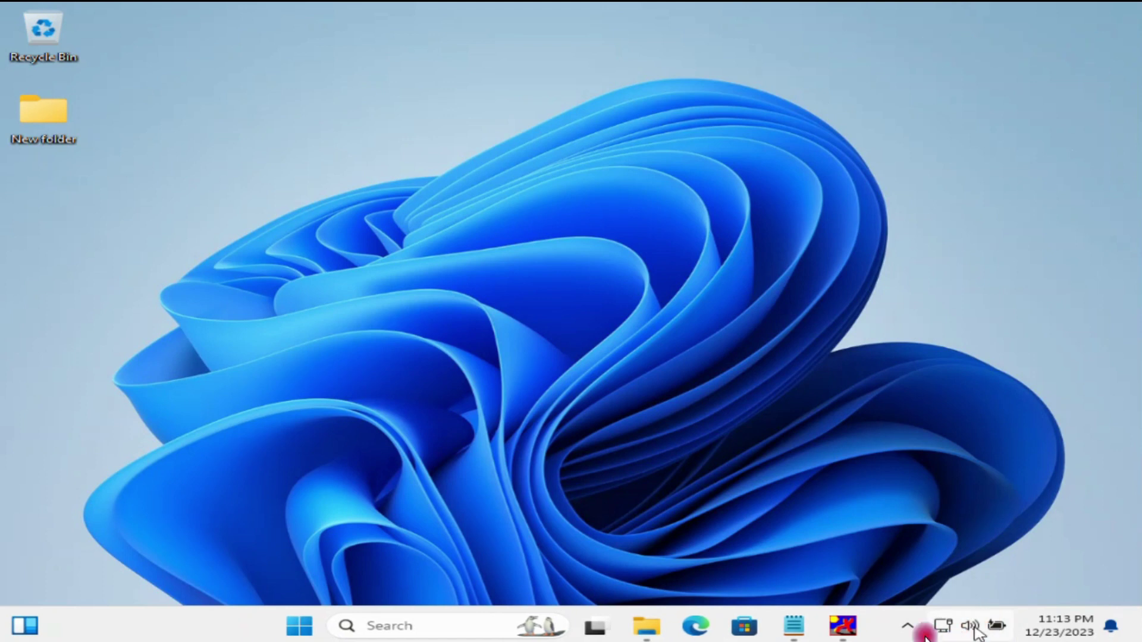
{"action": "mouse_move", "coordinate": [859, 623]}
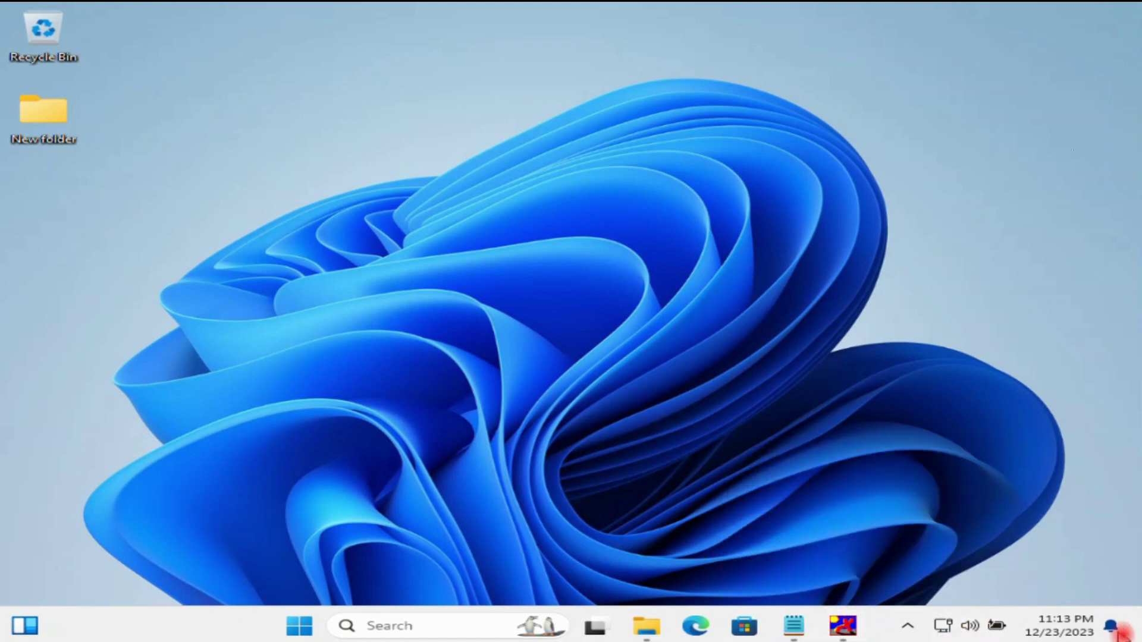
Open the system date and time settings, check the automatic time options and the selected time zone, and close Settings.
{"action": "left_click", "coordinate": [1068, 623]}
{"action": "mouse_move", "coordinate": [1069, 633]}
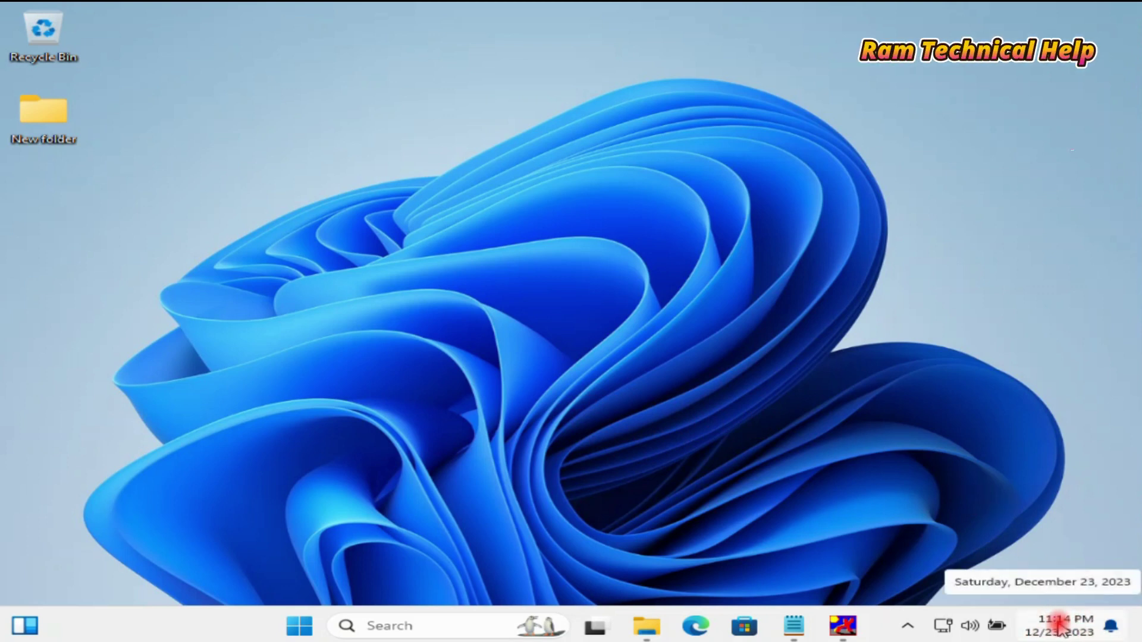
{"action": "right_click", "coordinate": [1059, 628]}
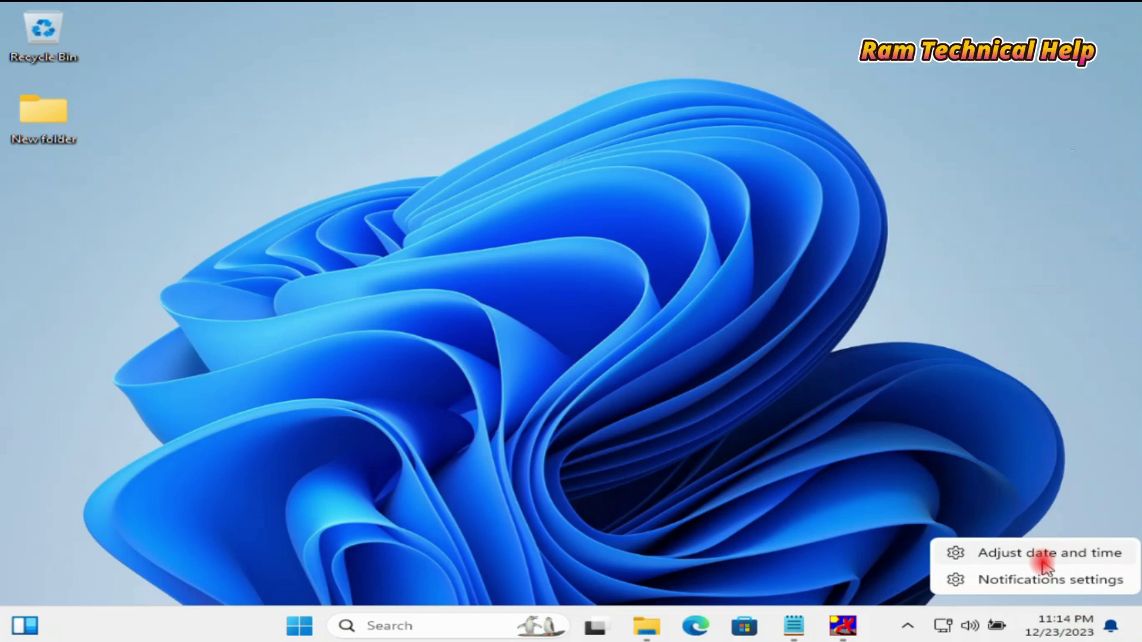
{"action": "left_click", "coordinate": [1059, 558]}
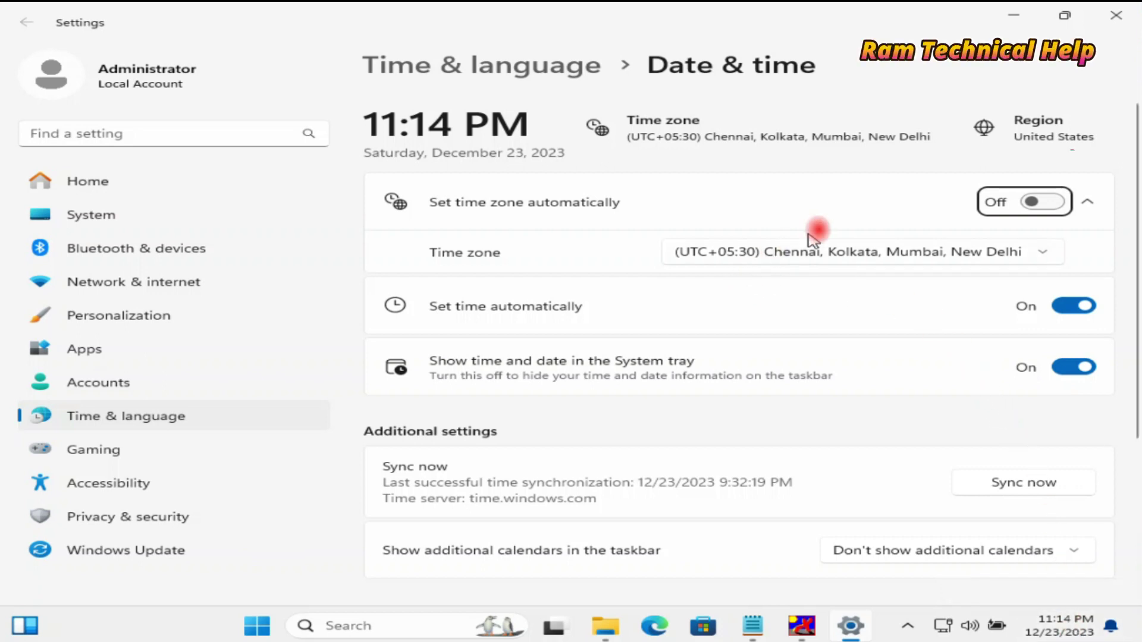
{"action": "scroll", "coordinate": [951, 357], "scroll_direction": "down", "scroll_amount": 4}
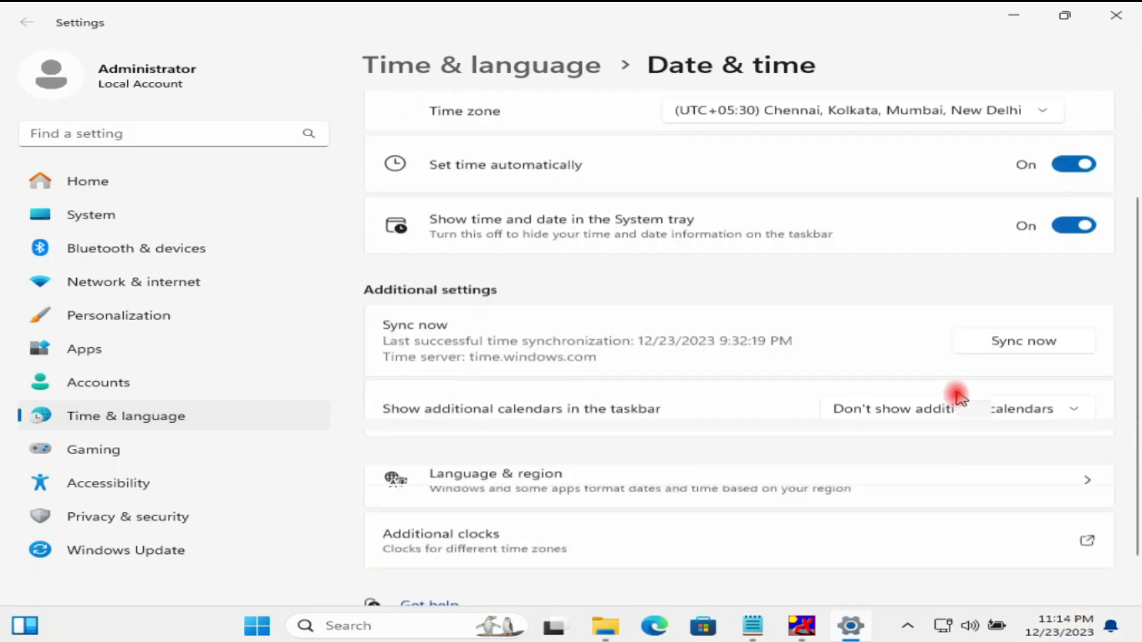
{"action": "scroll", "coordinate": [949, 306], "scroll_direction": "up", "scroll_amount": 4}
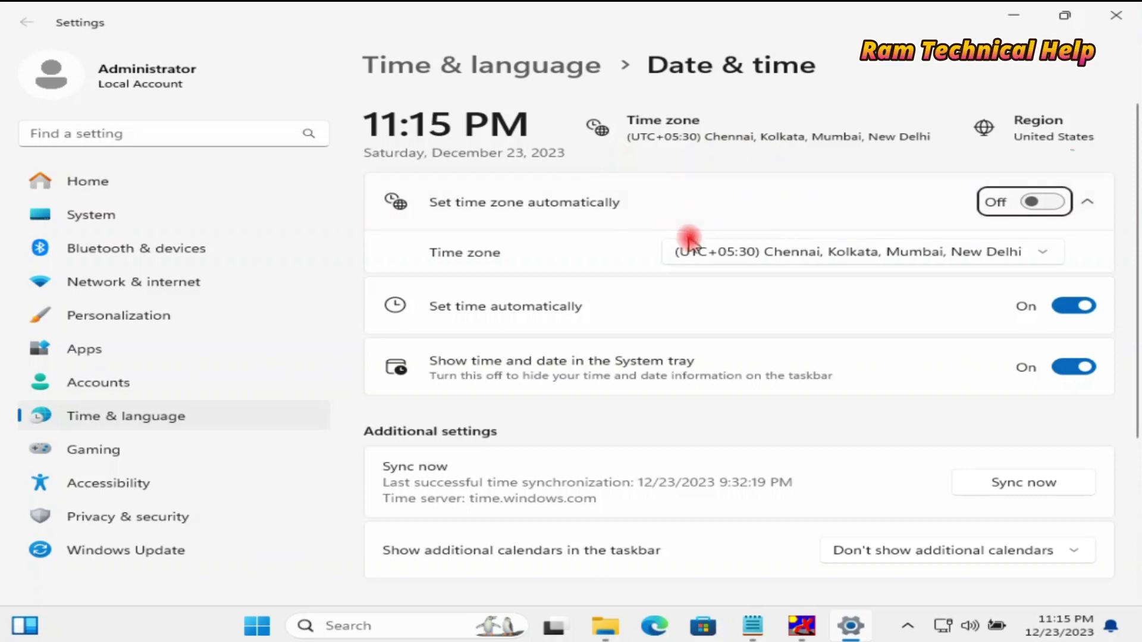
{"action": "left_click", "coordinate": [692, 254]}
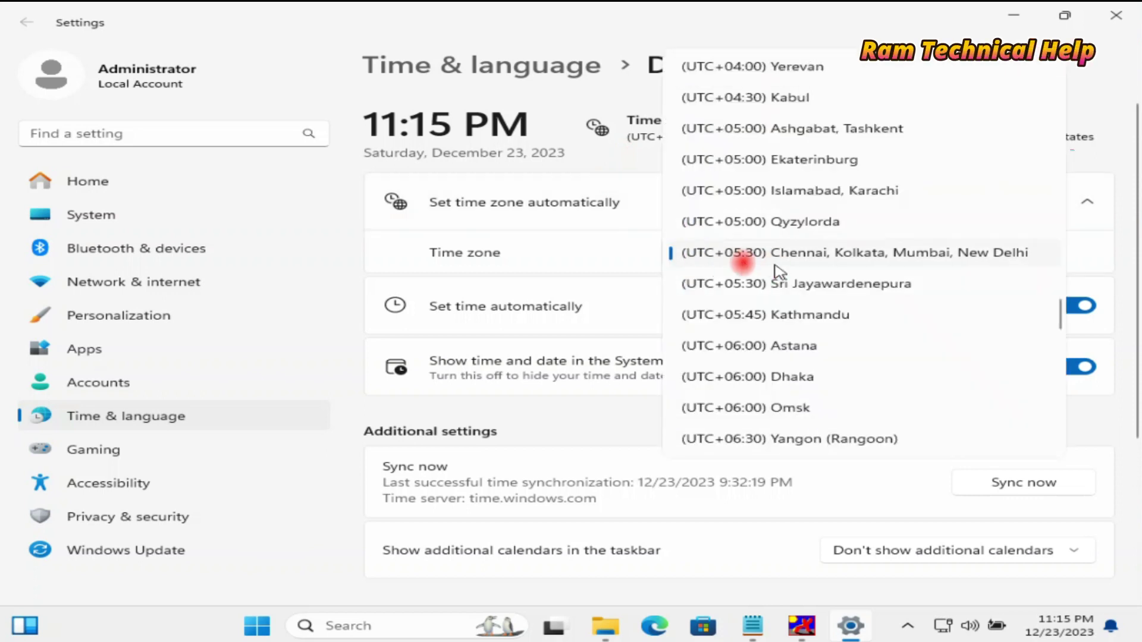
{"action": "left_click", "coordinate": [587, 248]}
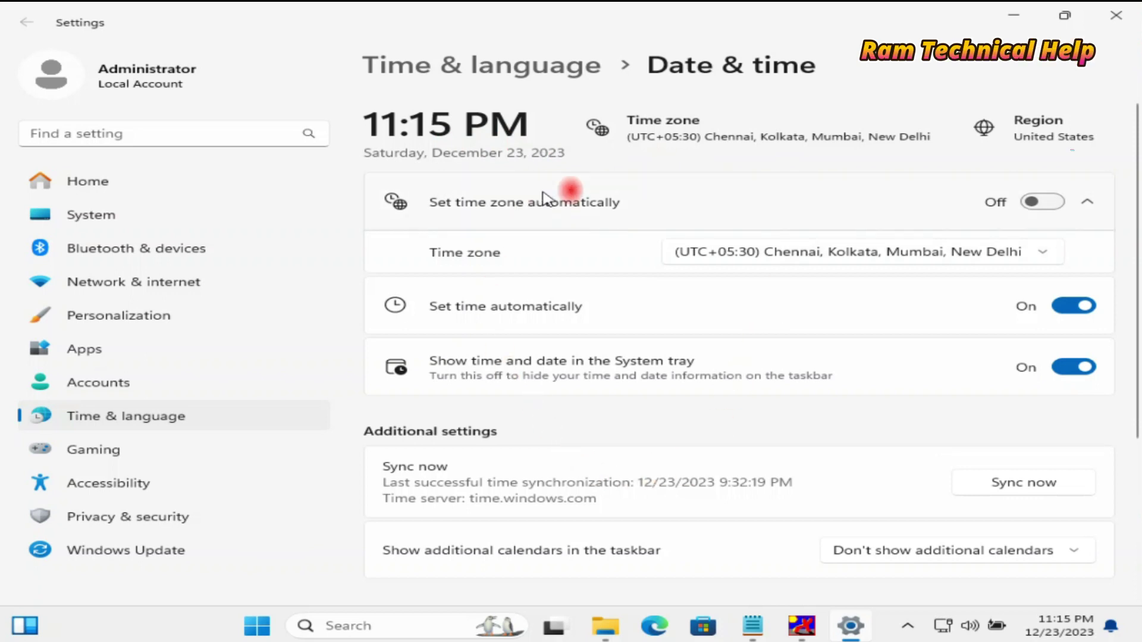
{"action": "left_click", "coordinate": [1116, 15]}
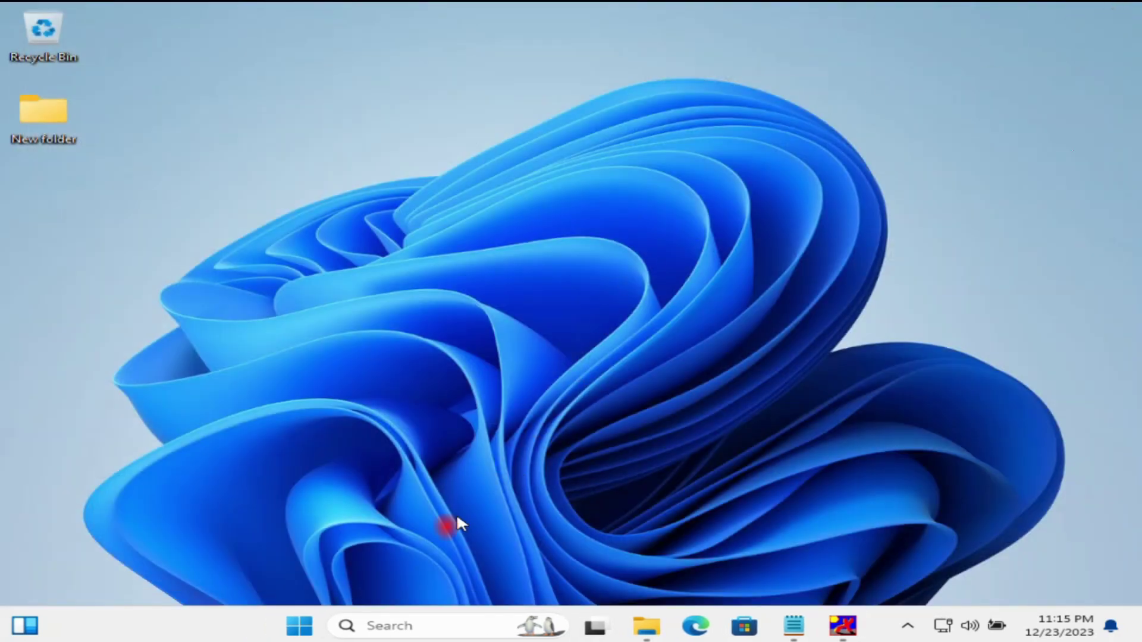
Retry all failed updates on the Windows Update page in Settings and minimize the window.
{"action": "right_click", "coordinate": [299, 625]}
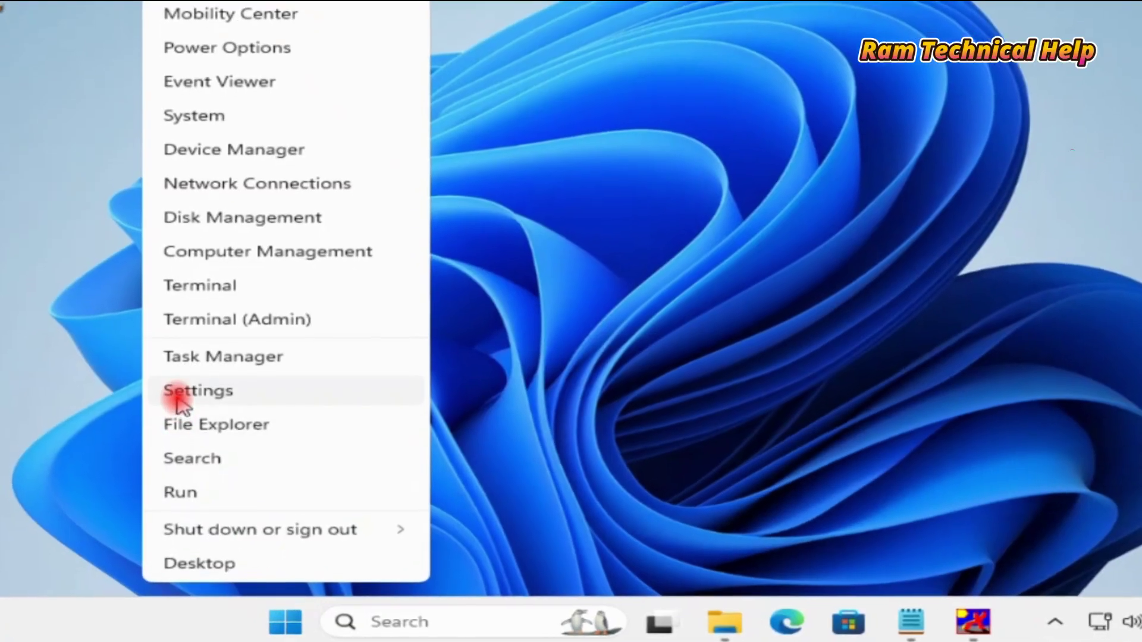
{"action": "left_click", "coordinate": [183, 393]}
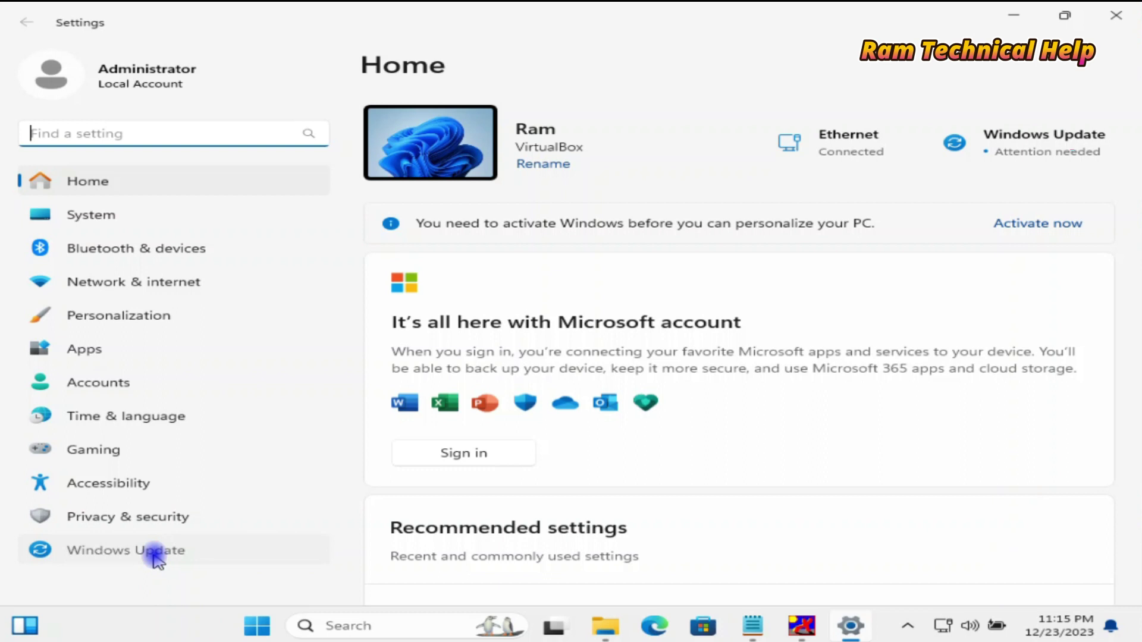
{"action": "left_click", "coordinate": [156, 556]}
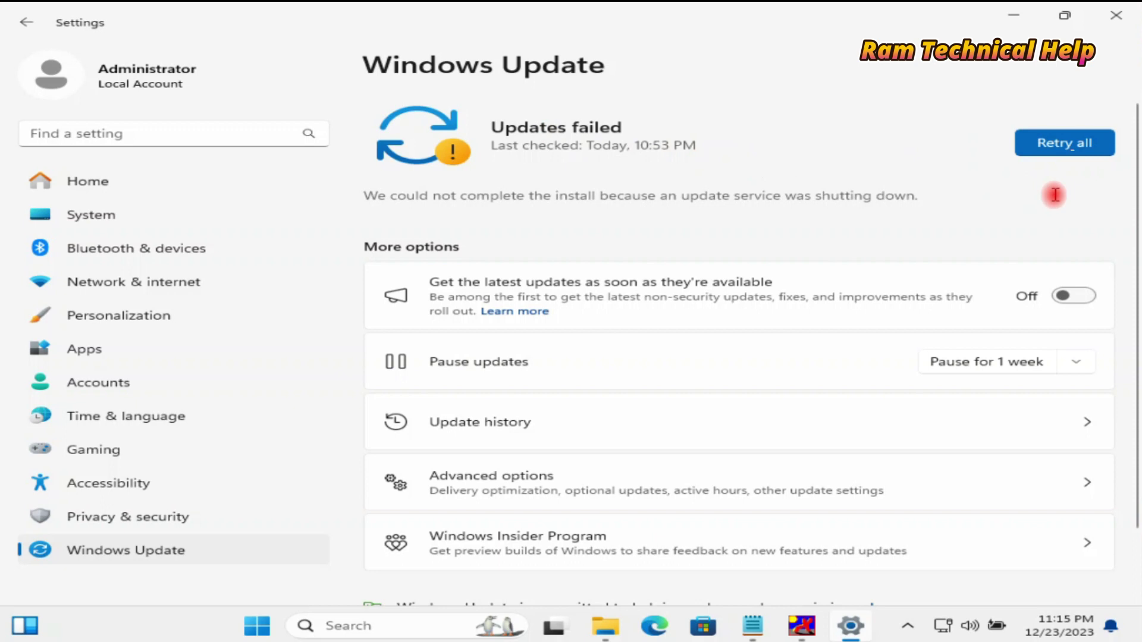
{"action": "left_click", "coordinate": [1059, 144]}
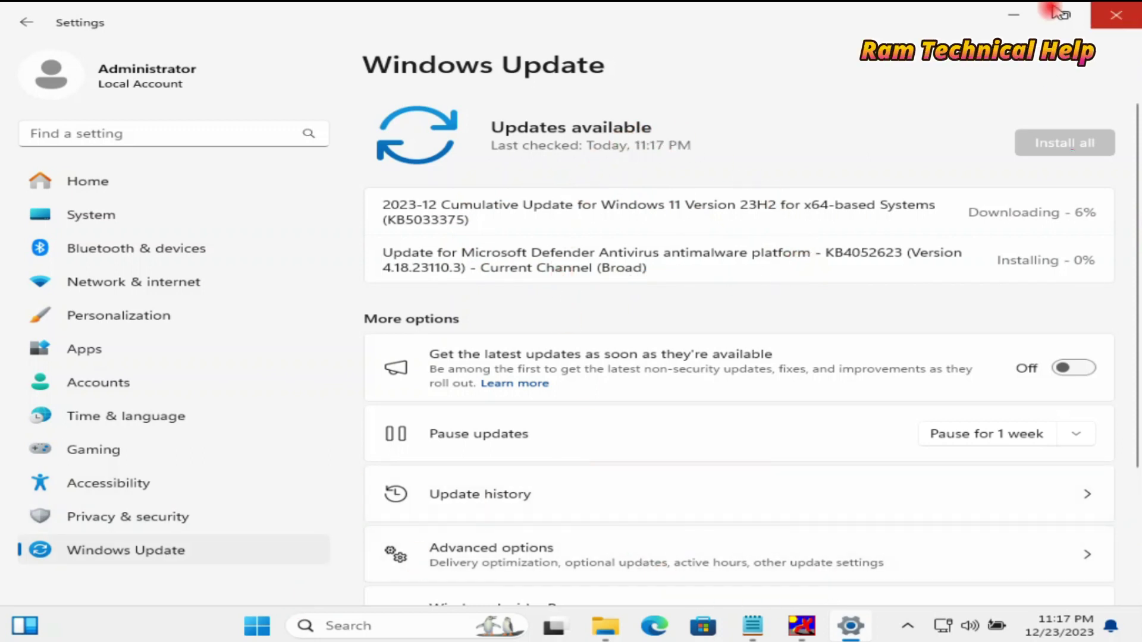
{"action": "left_click", "coordinate": [1013, 16]}
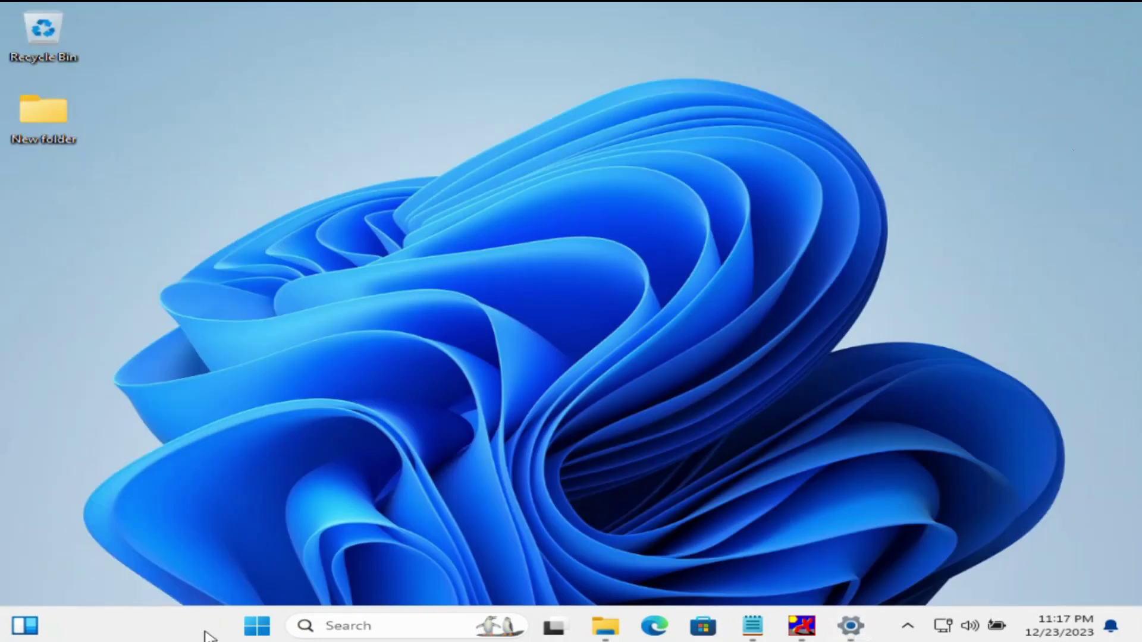
Run the regedit command to open the Registry Editor.
{"action": "right_click", "coordinate": [262, 625]}
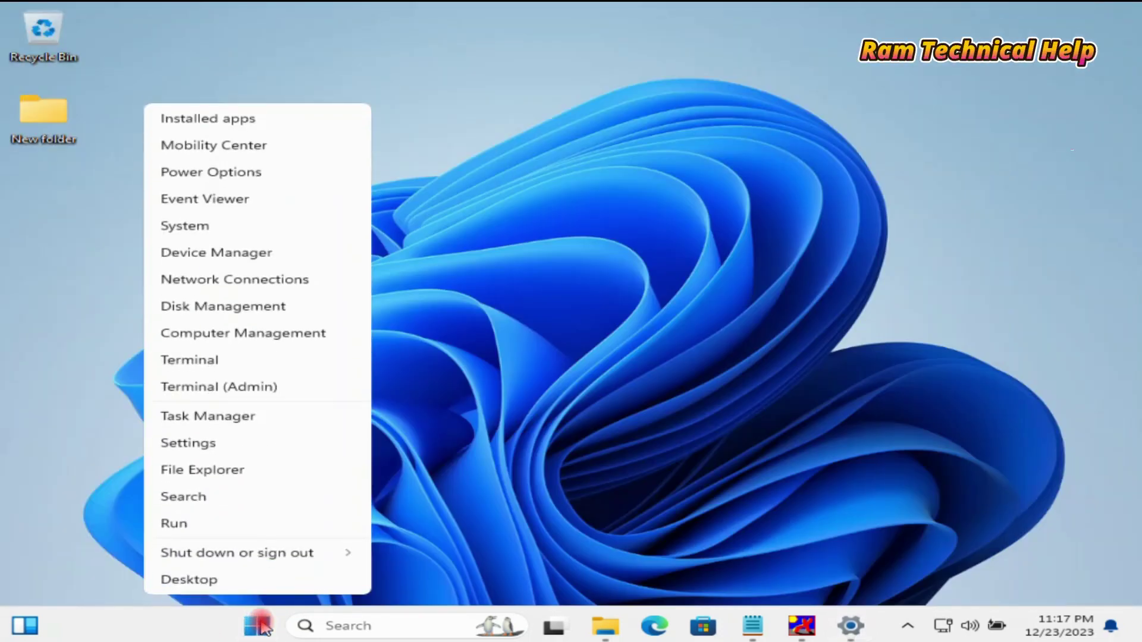
{"action": "left_click", "coordinate": [215, 527]}
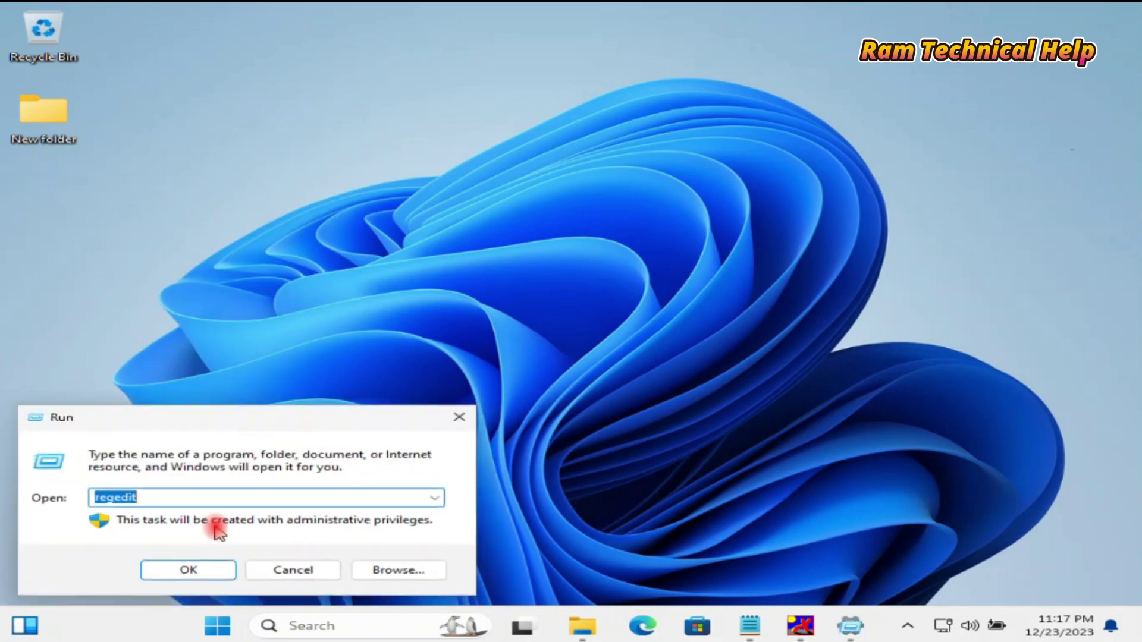
{"action": "left_click", "coordinate": [248, 405]}
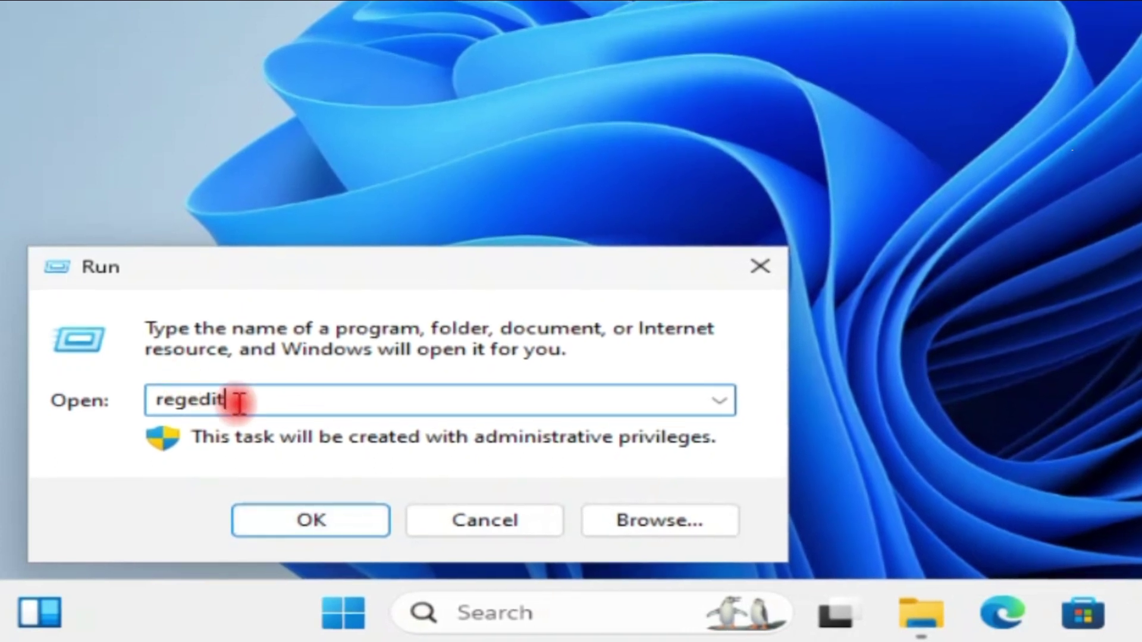
{"action": "left_click", "coordinate": [315, 522]}
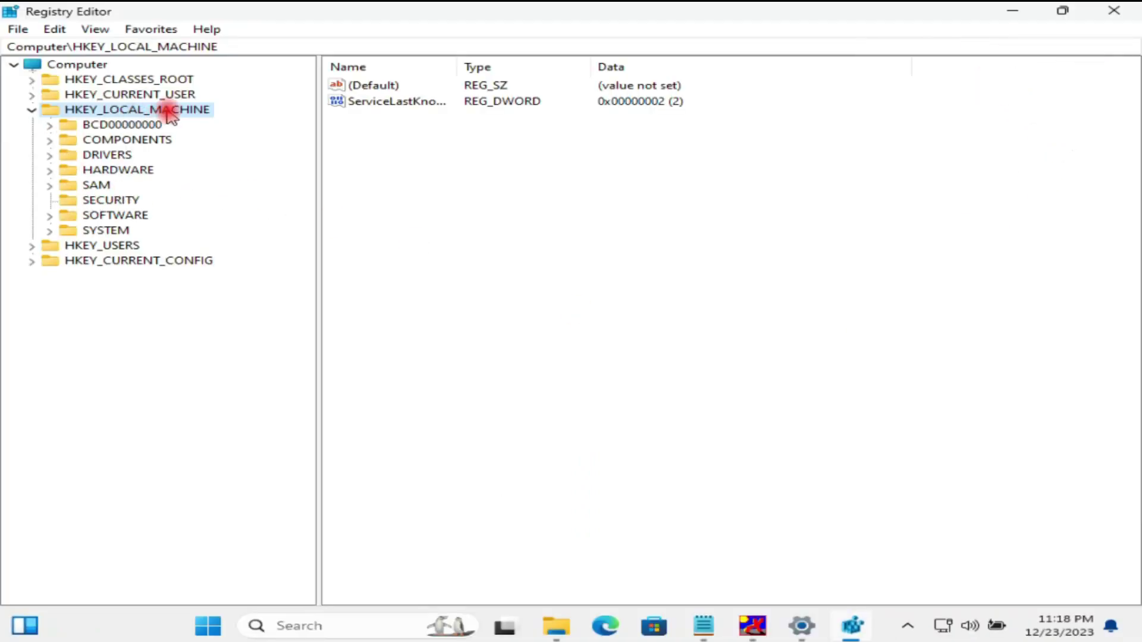
Expand the registry tree to the key HKEY_LOCAL_MACHINE\SOFTWARE\Policies\Microsoft\Windows.
{"action": "double_click", "coordinate": [172, 112]}
{"action": "left_click", "coordinate": [35, 112]}
{"action": "left_click", "coordinate": [33, 111]}
{"action": "left_click", "coordinate": [33, 110]}
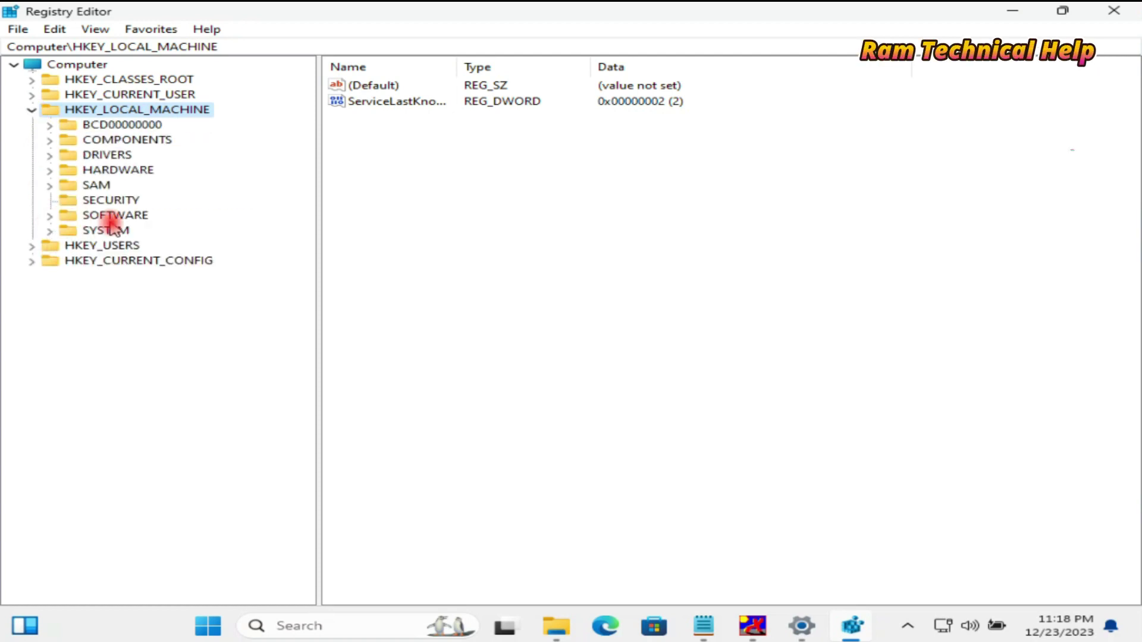
{"action": "left_click", "coordinate": [67, 216]}
{"action": "left_click", "coordinate": [55, 217]}
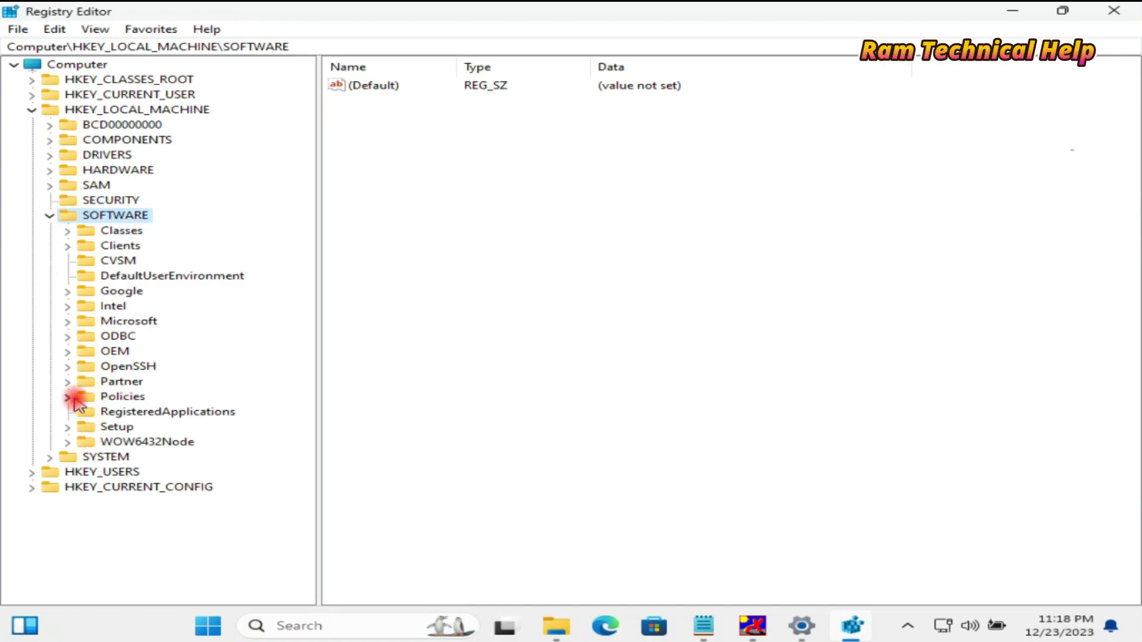
{"action": "left_click", "coordinate": [68, 396]}
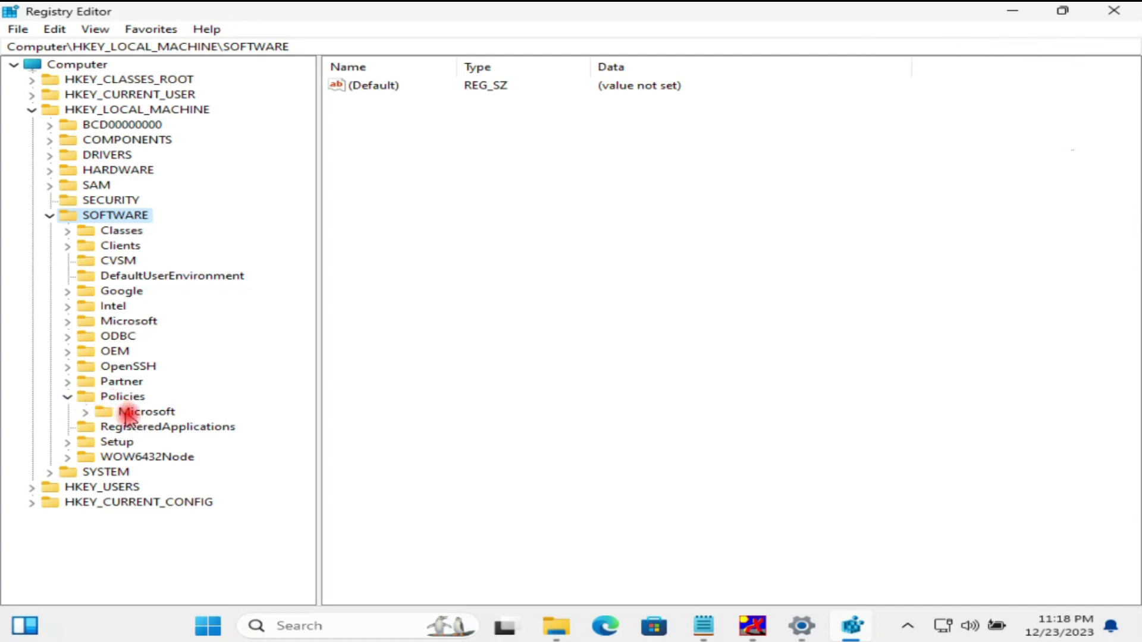
{"action": "left_click", "coordinate": [136, 417]}
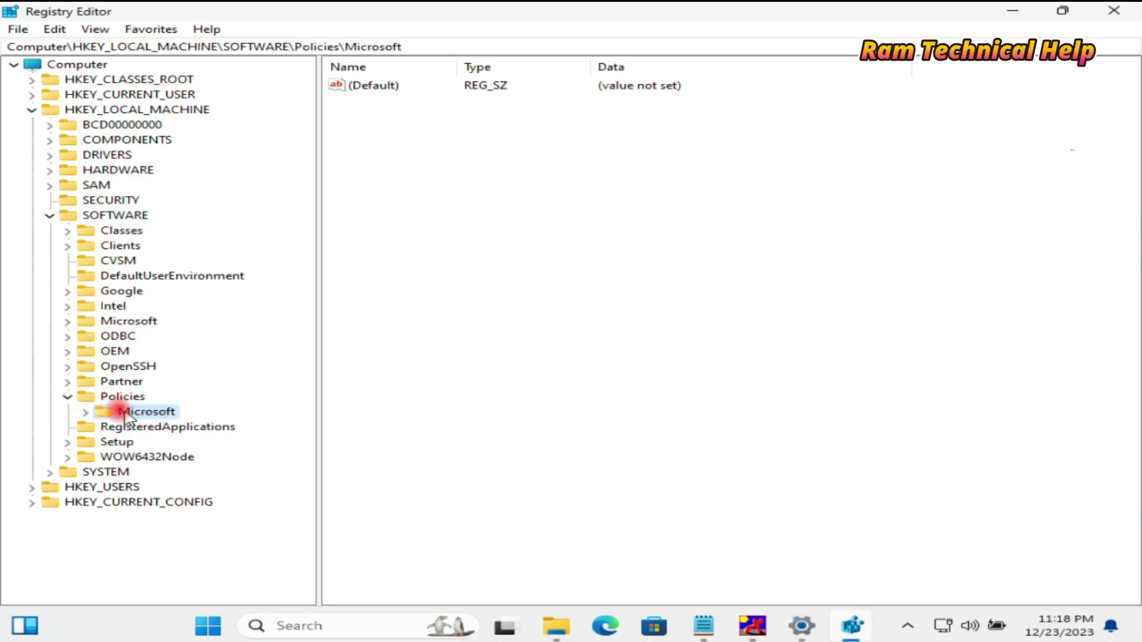
{"action": "left_click", "coordinate": [85, 414]}
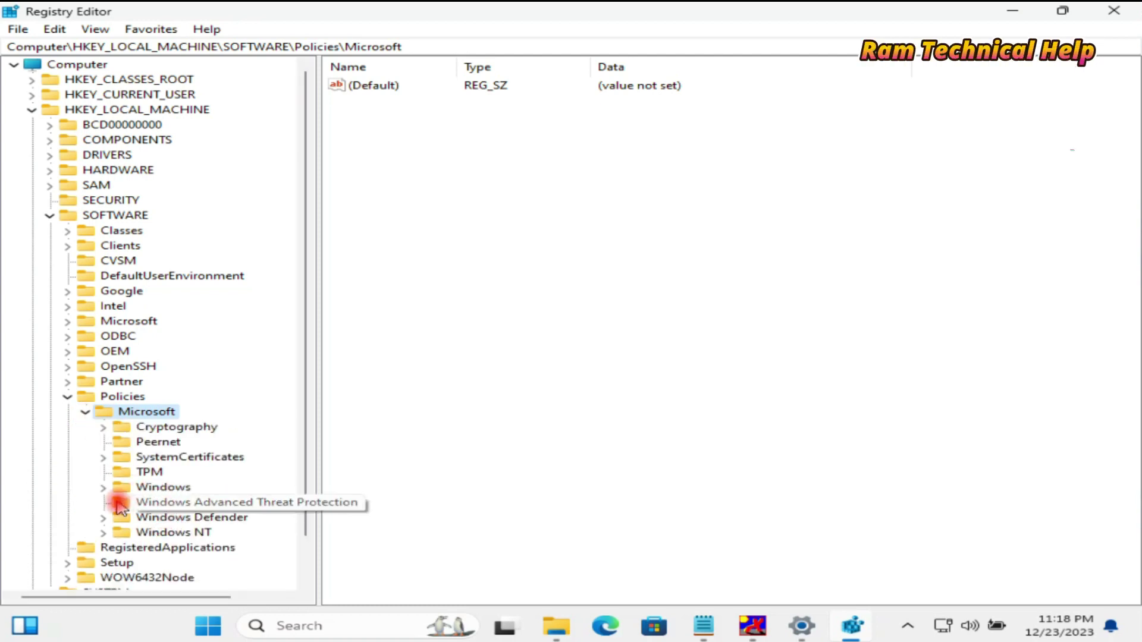
{"action": "left_click", "coordinate": [156, 487]}
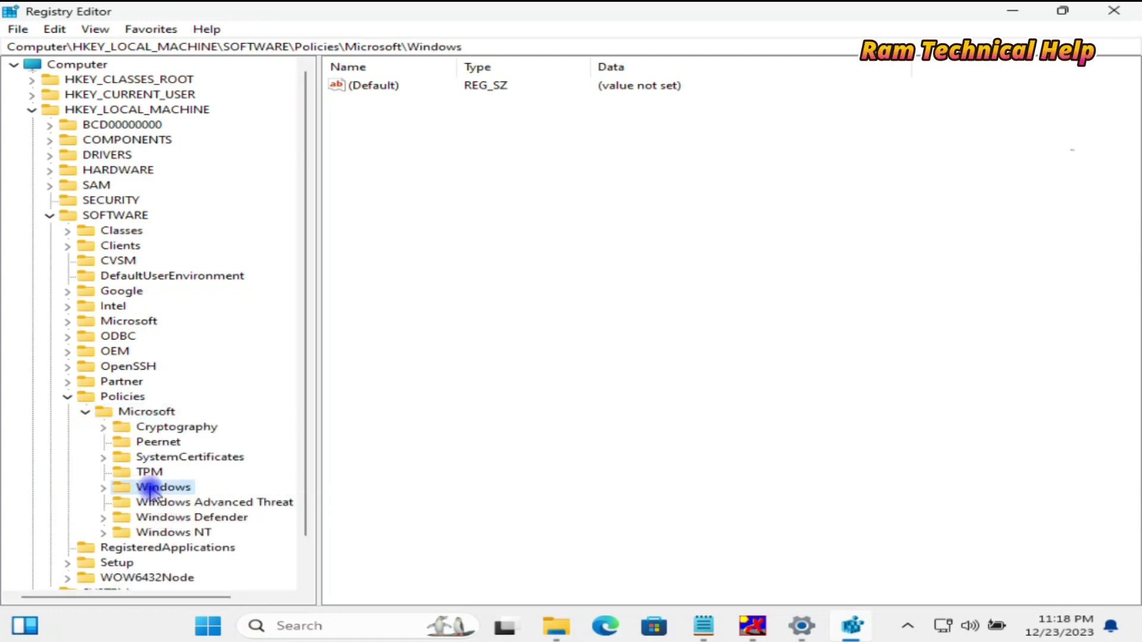
{"action": "left_click", "coordinate": [103, 488]}
{"action": "scroll", "coordinate": [189, 457], "scroll_direction": "down", "scroll_amount": 2}
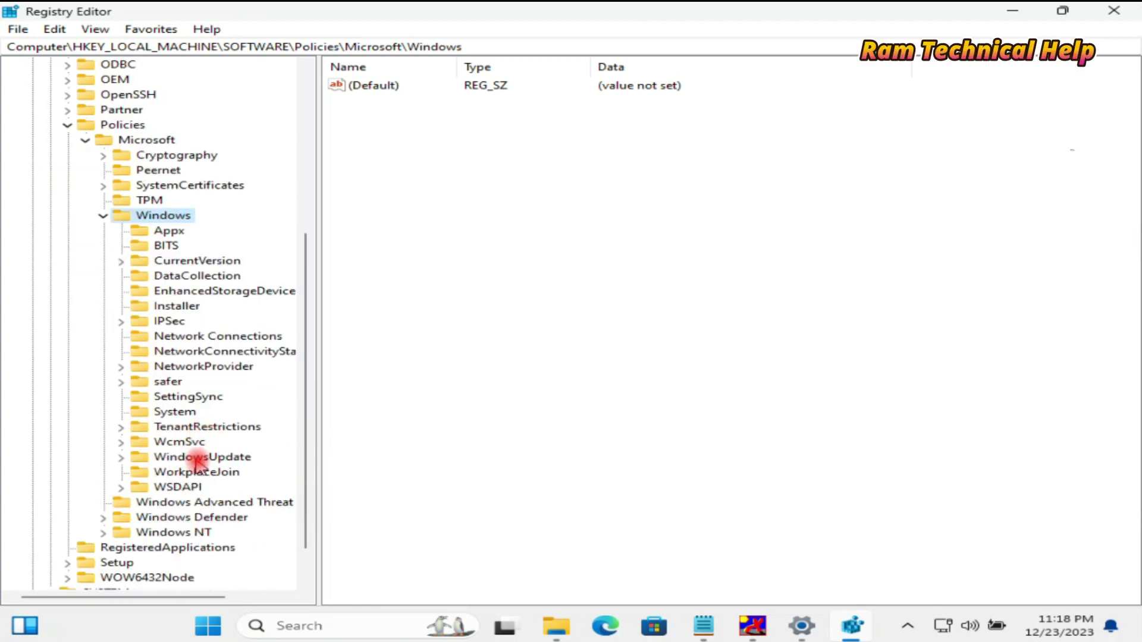
Delete the WindowsUpdate key under Policies\Microsoft\Windows with all its subkeys and close the Registry Editor.
{"action": "left_click", "coordinate": [207, 458]}
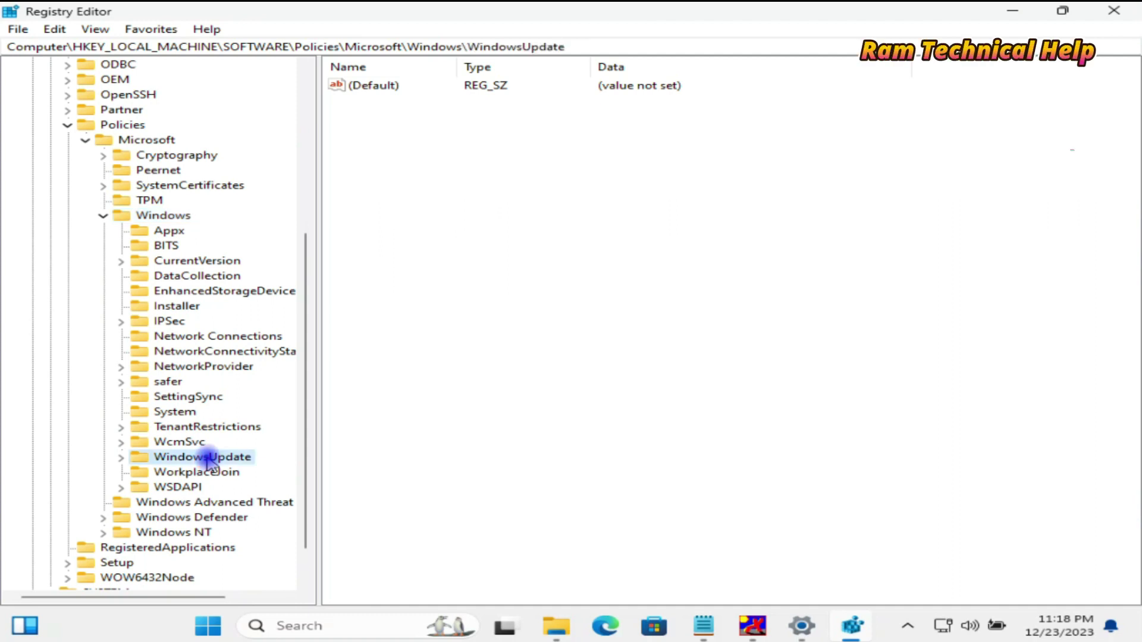
{"action": "right_click", "coordinate": [207, 458]}
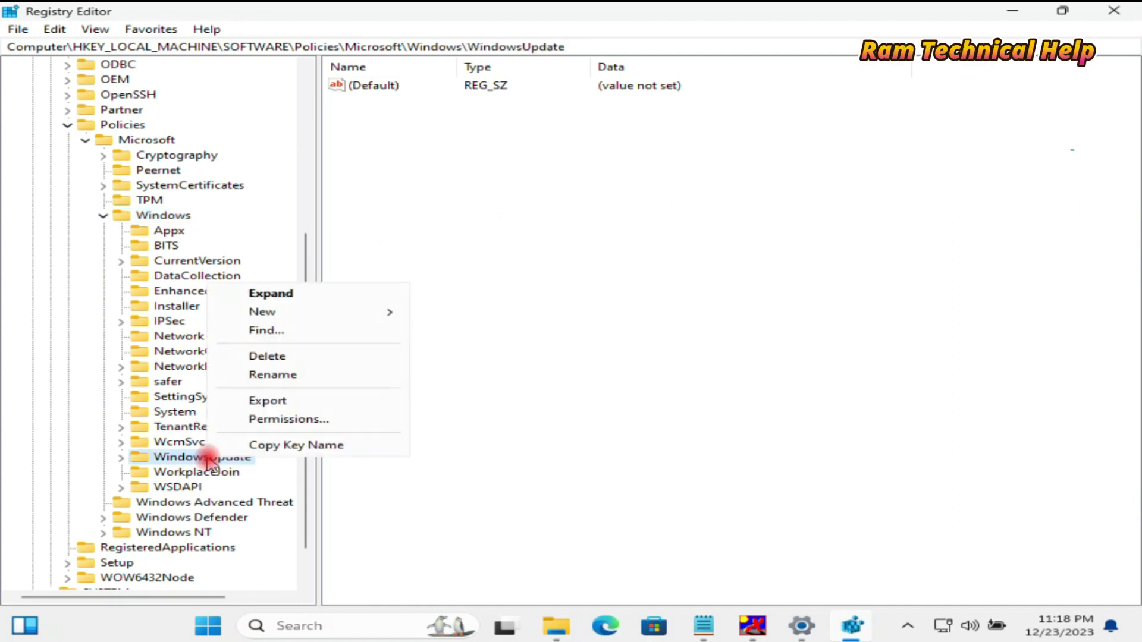
{"action": "left_click", "coordinate": [271, 357]}
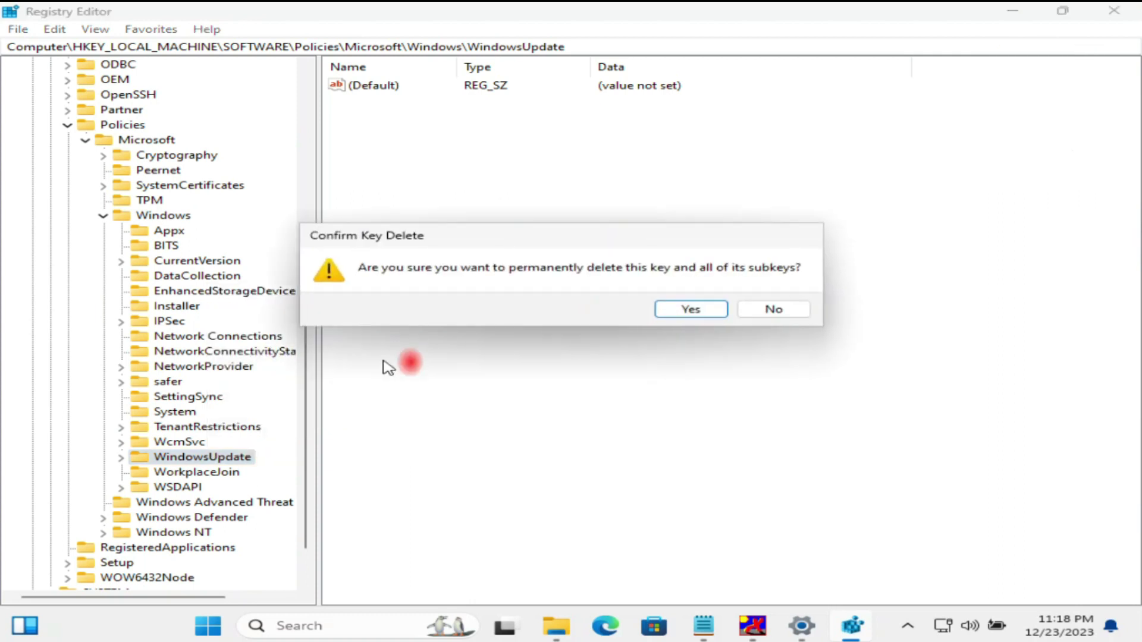
{"action": "left_click", "coordinate": [712, 310]}
{"action": "left_click", "coordinate": [1113, 10]}
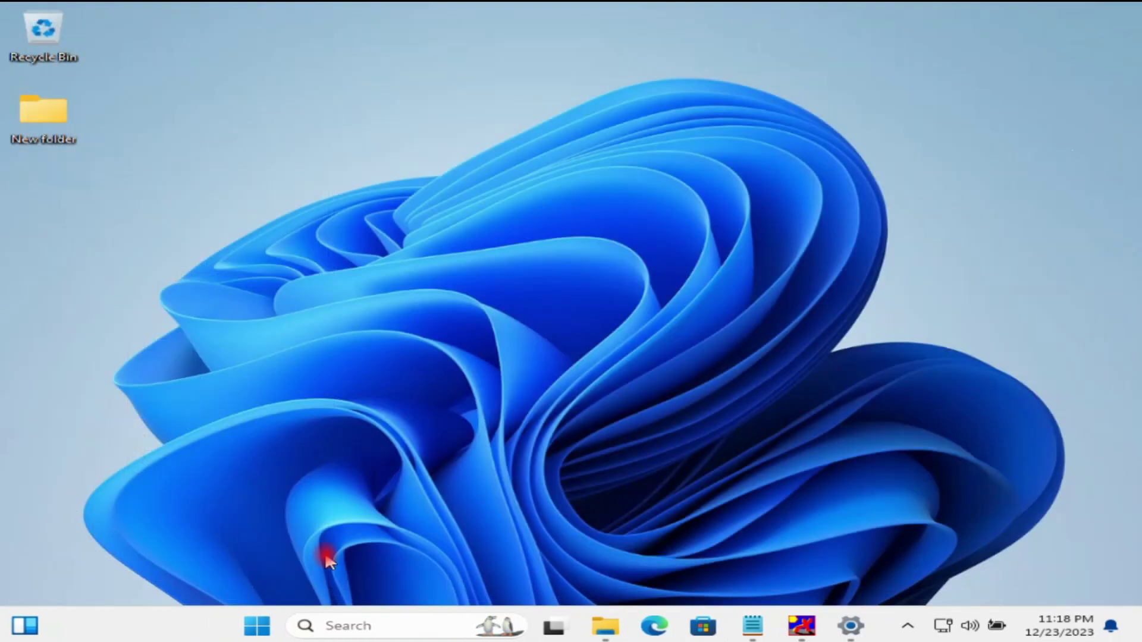
Switch to File Explorer, maximize its window and open the Windows folder on Local Disk (C:).
{"action": "left_click", "coordinate": [605, 627]}
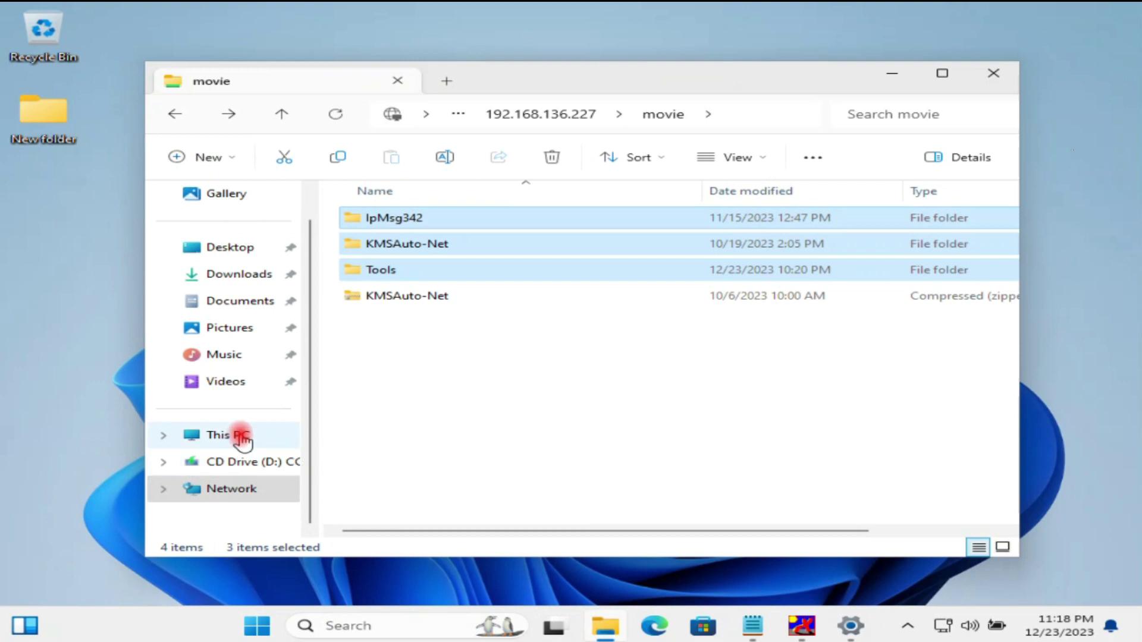
{"action": "left_click", "coordinate": [240, 437]}
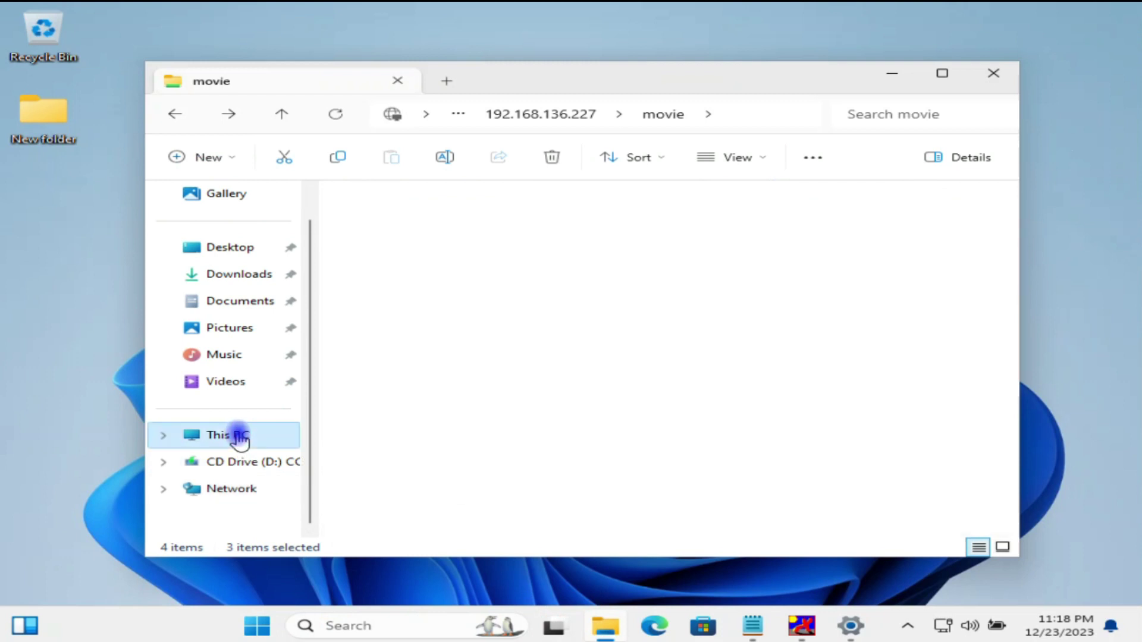
{"action": "left_click", "coordinate": [945, 75]}
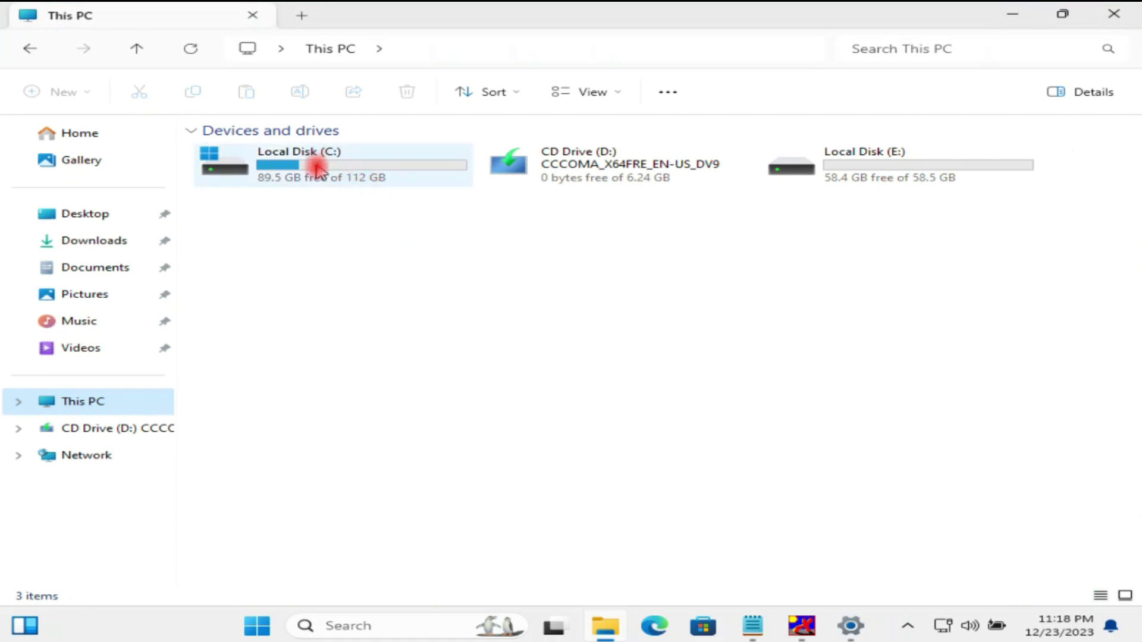
{"action": "left_click", "coordinate": [317, 170]}
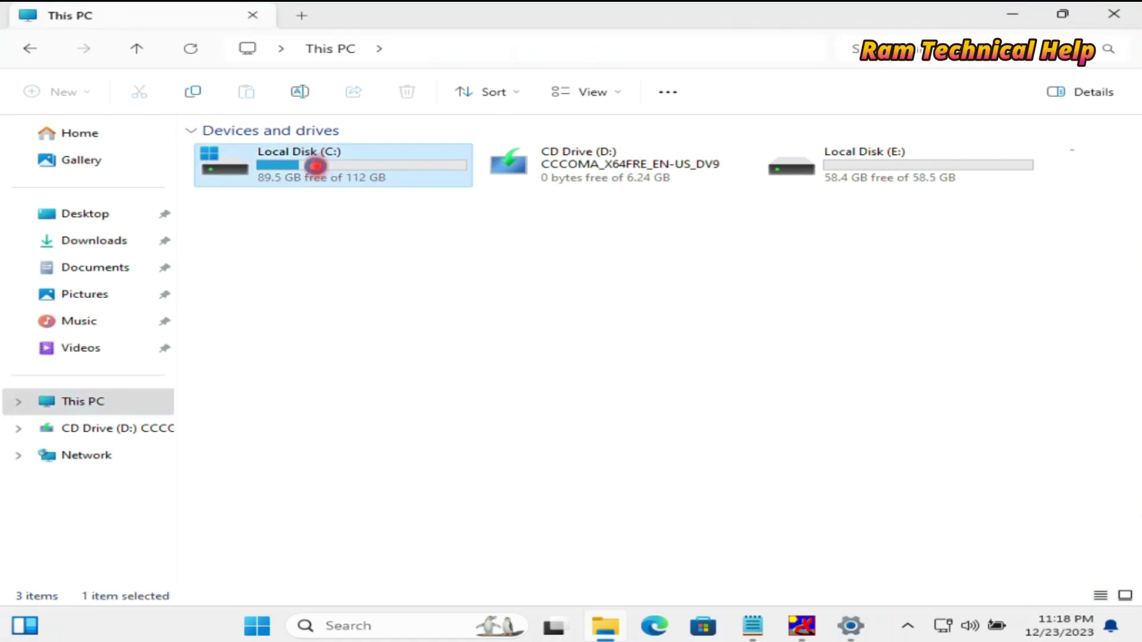
{"action": "double_click", "coordinate": [317, 166]}
{"action": "left_click", "coordinate": [245, 261]}
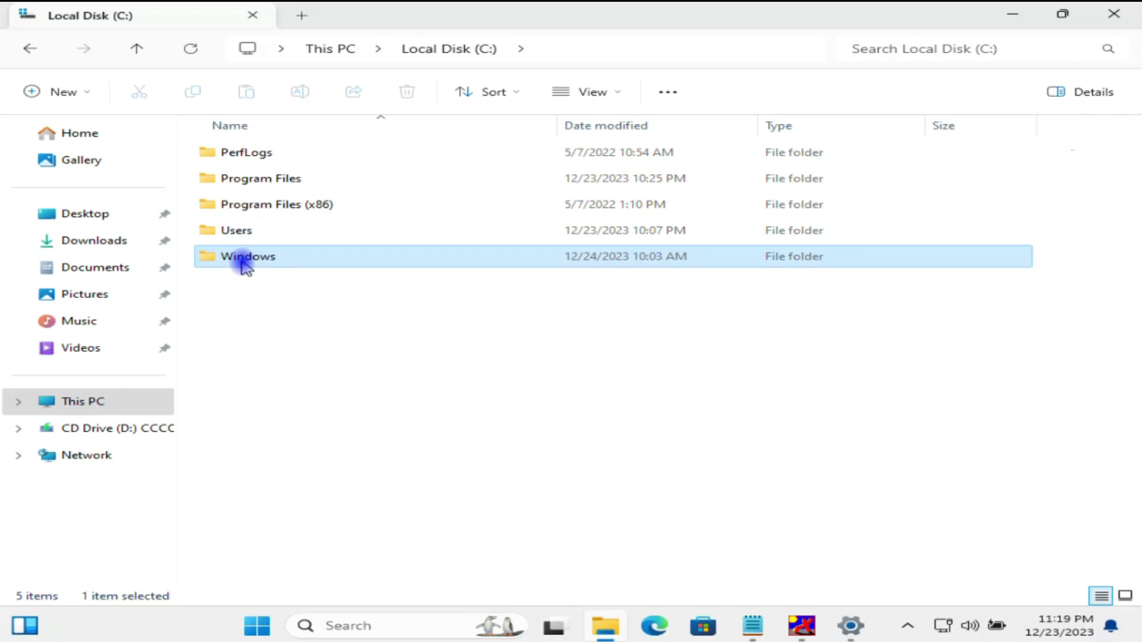
{"action": "double_click", "coordinate": [245, 260]}
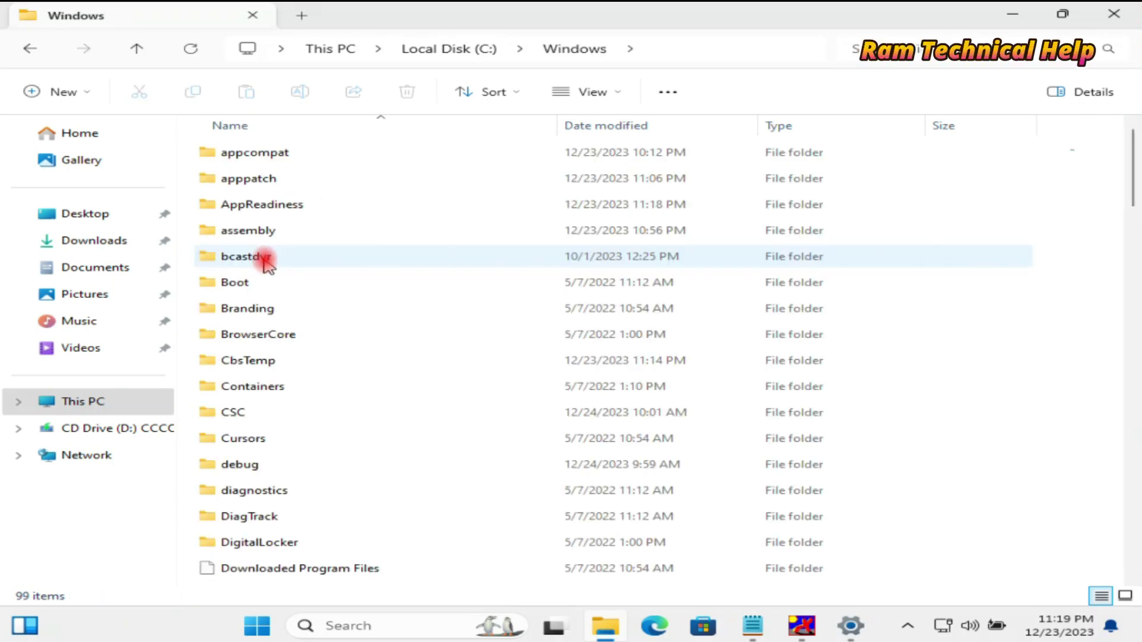
Find and open the SoftwareDistribution folder inside C:\Windows.
{"action": "scroll", "coordinate": [333, 446], "scroll_direction": "down", "scroll_amount": 5}
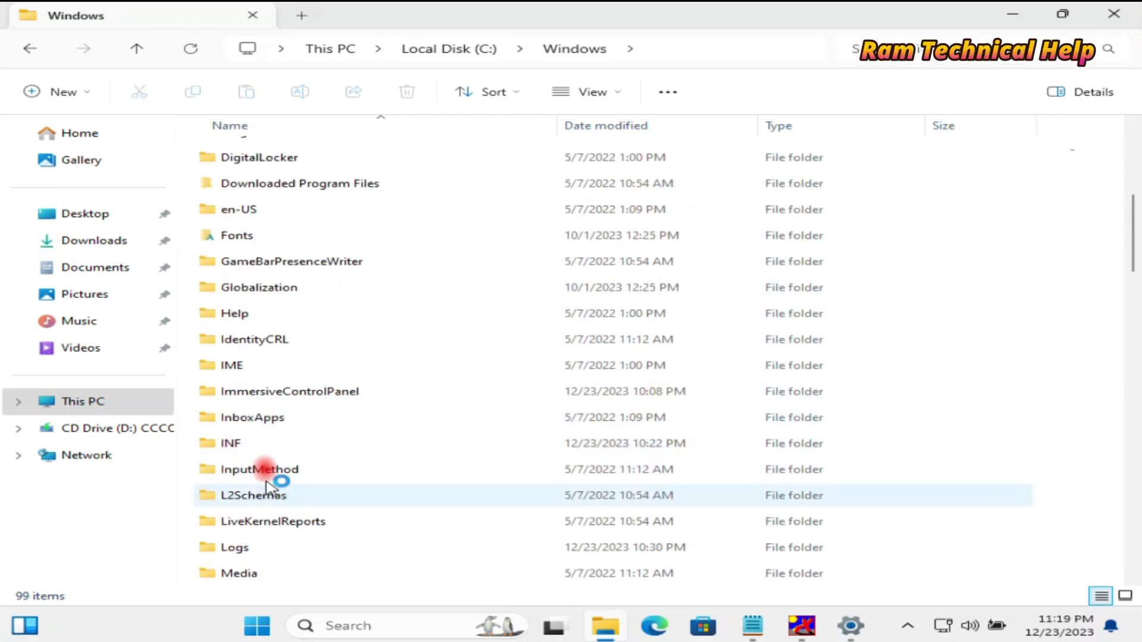
{"action": "left_click", "coordinate": [228, 416]}
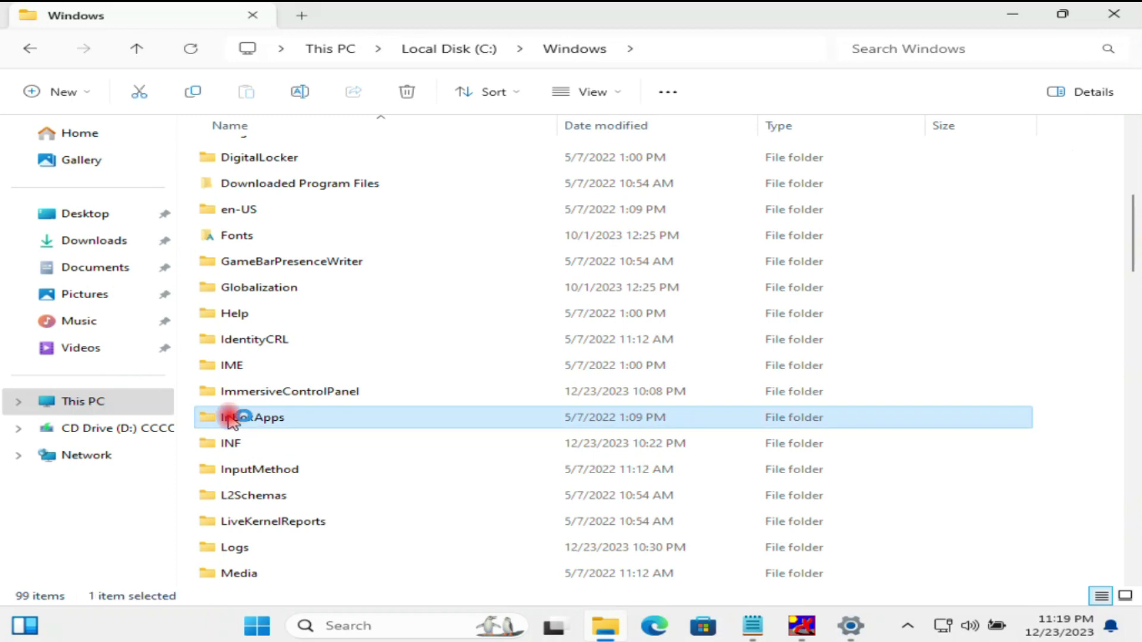
{"action": "key", "text": "s"}
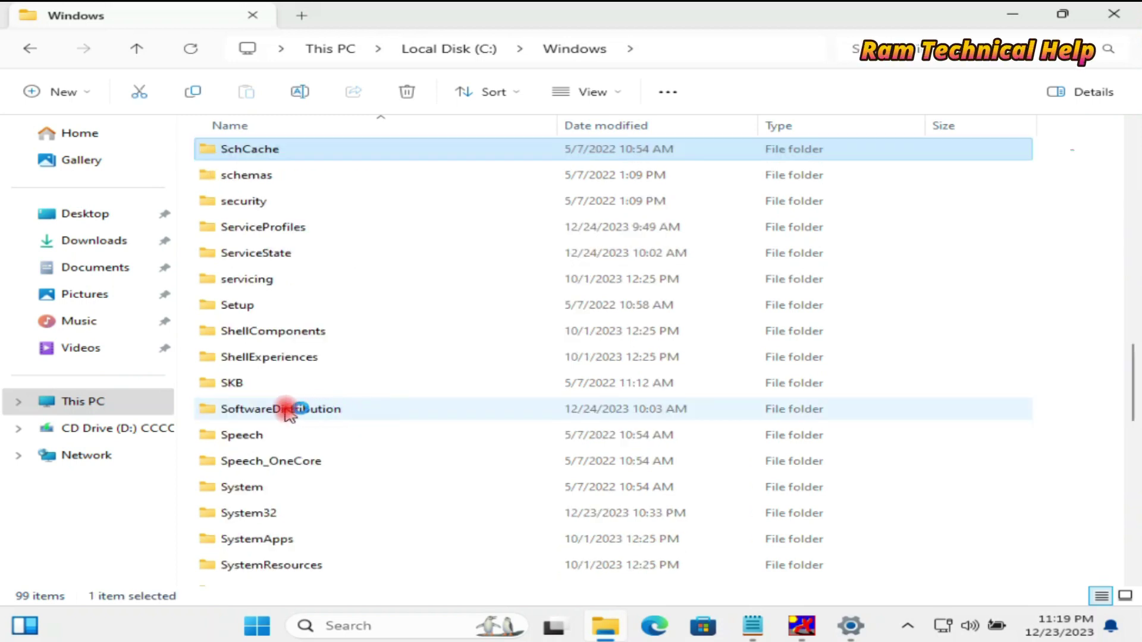
{"action": "mouse_move", "coordinate": [288, 412]}
{"action": "double_click", "coordinate": [324, 411]}
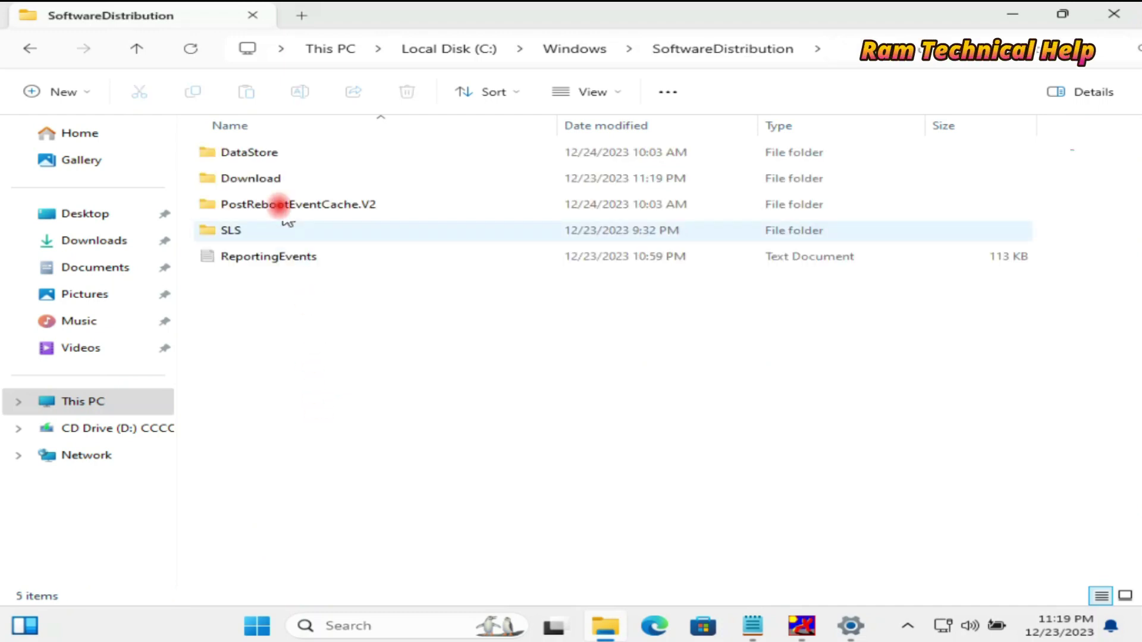
Delete all files and folders in SoftwareDistribution, skipping the DataStore folder that is in use.
{"action": "left_click_drag", "start_coordinate": [306, 309], "coordinate": [257, 153]}
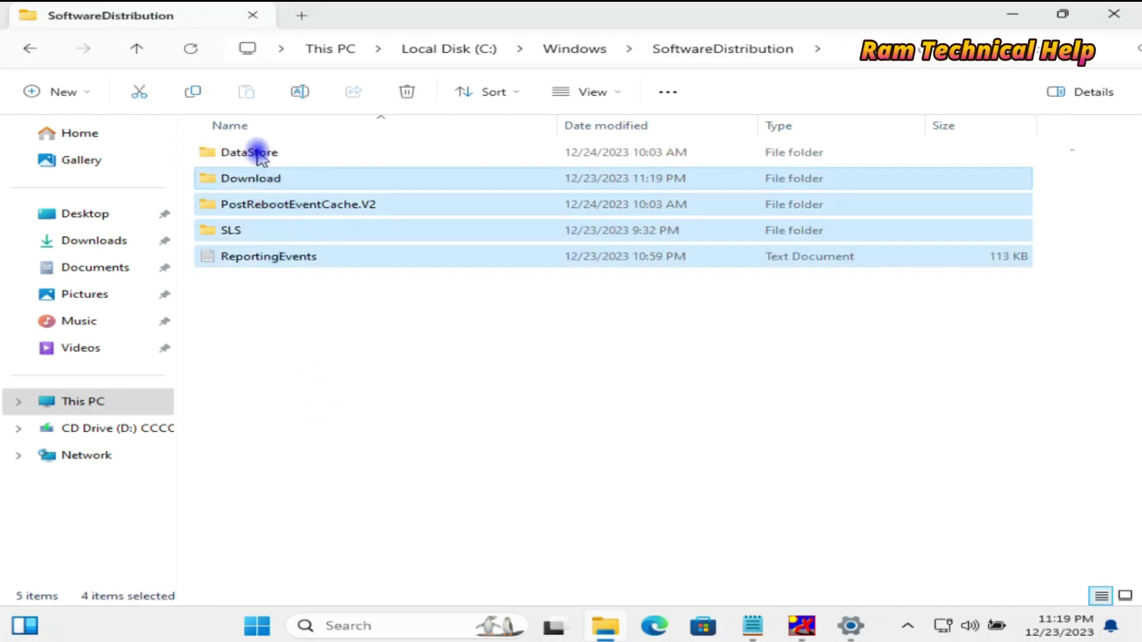
{"action": "left_click", "coordinate": [257, 153]}
{"action": "key", "text": "ctrl+a"}
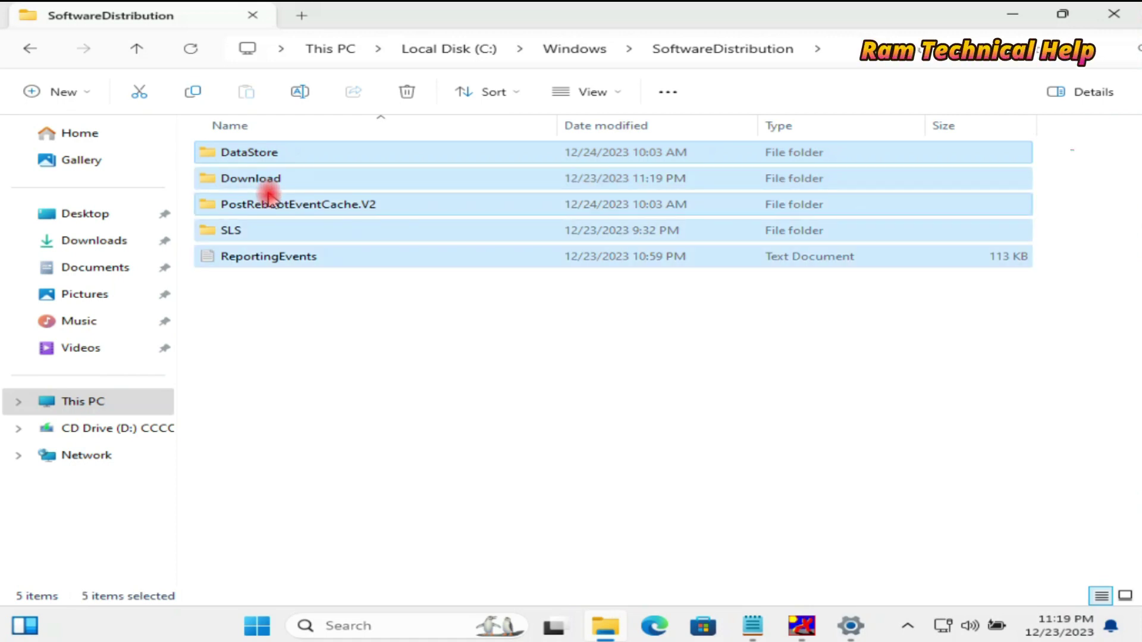
{"action": "key", "text": "Delete"}
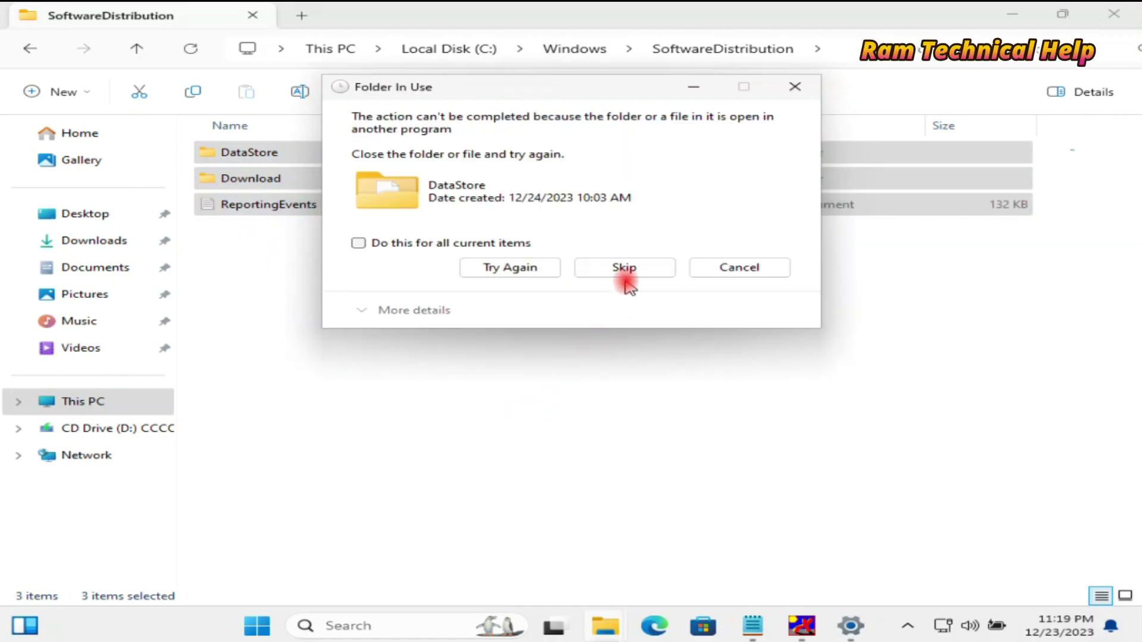
{"action": "left_click", "coordinate": [625, 269]}
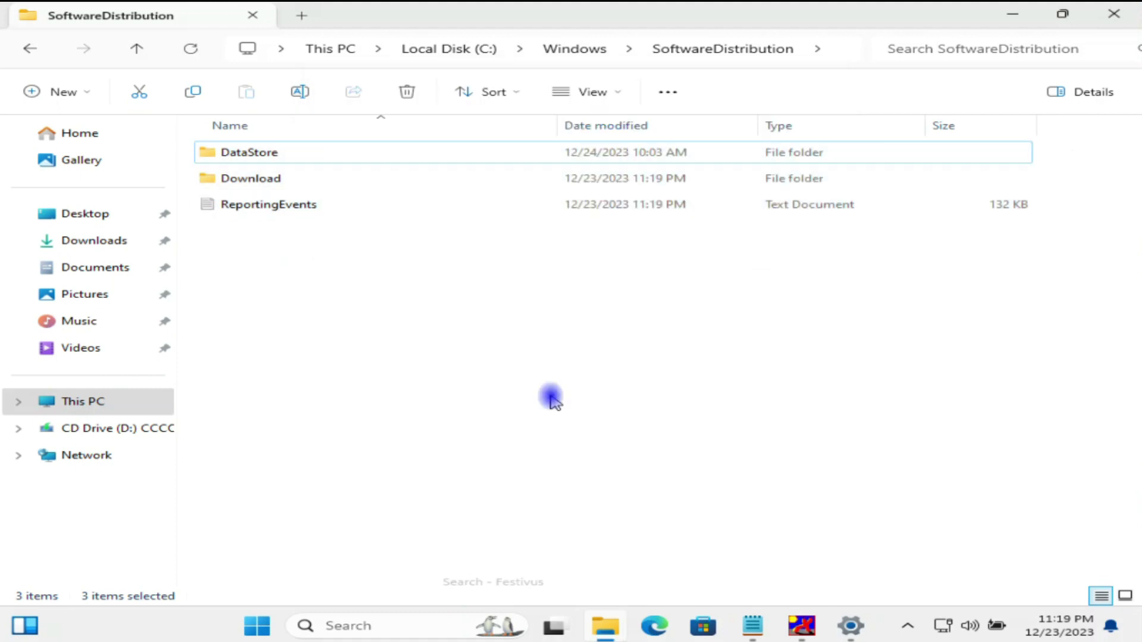
{"action": "left_click", "coordinate": [551, 399]}
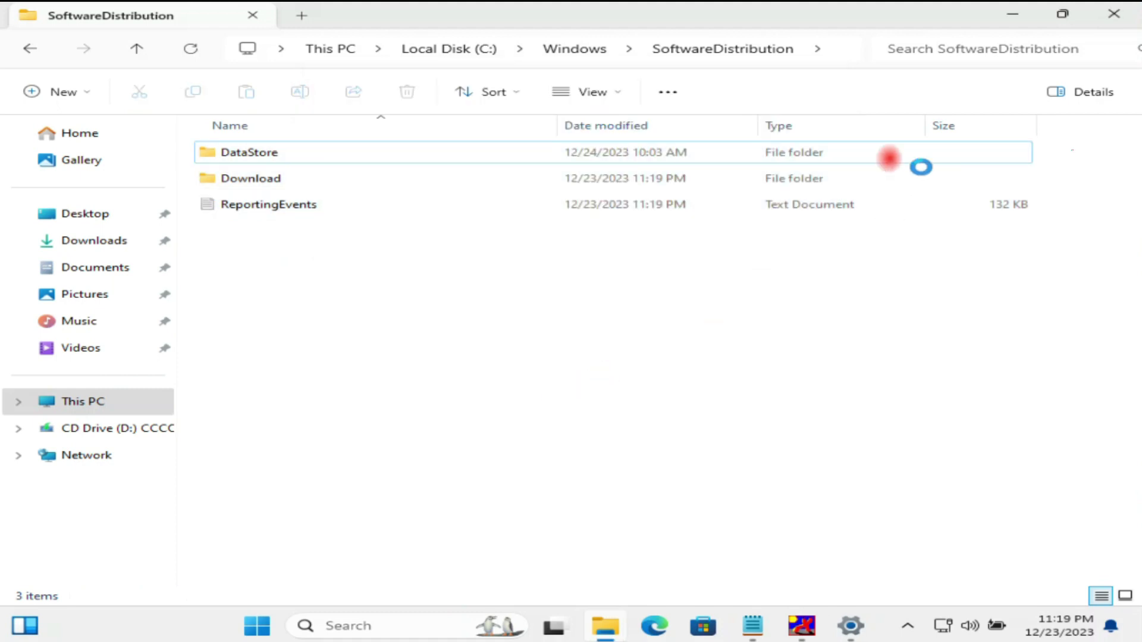
Close File Explorer and switch to the Windows Update page in Settings.
{"action": "left_click", "coordinate": [1127, 17]}
{"action": "left_click", "coordinate": [850, 621]}
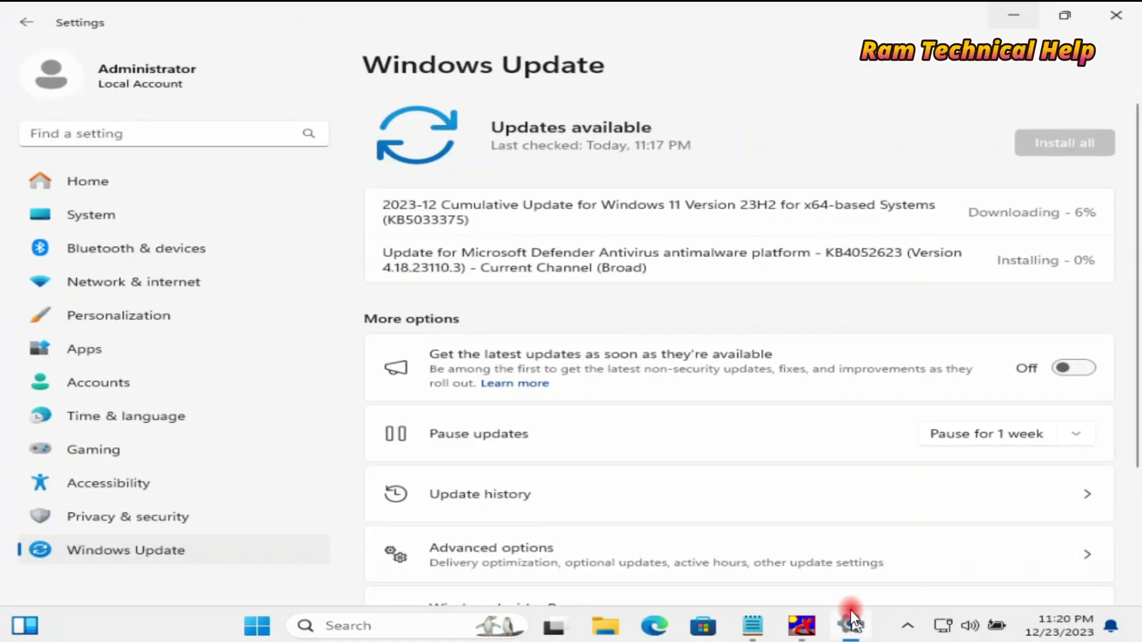